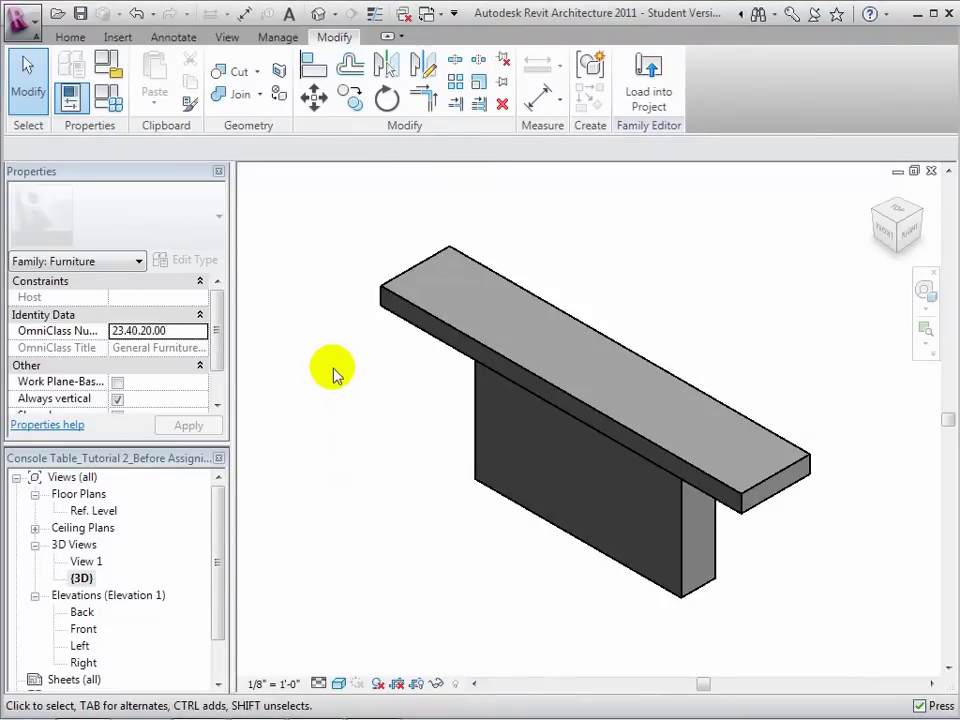
Duplicate the Default material as "Console Table Wood" from the tabletop extrusion's material setting.
left_click(425, 337)
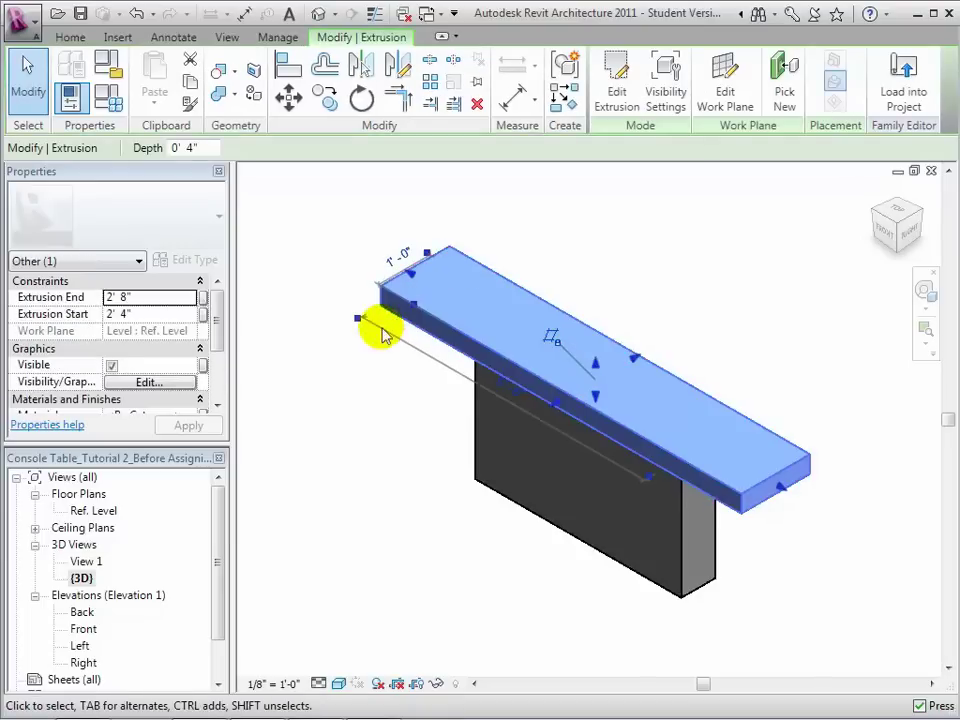
left_click_drag(219, 318, 216, 338)
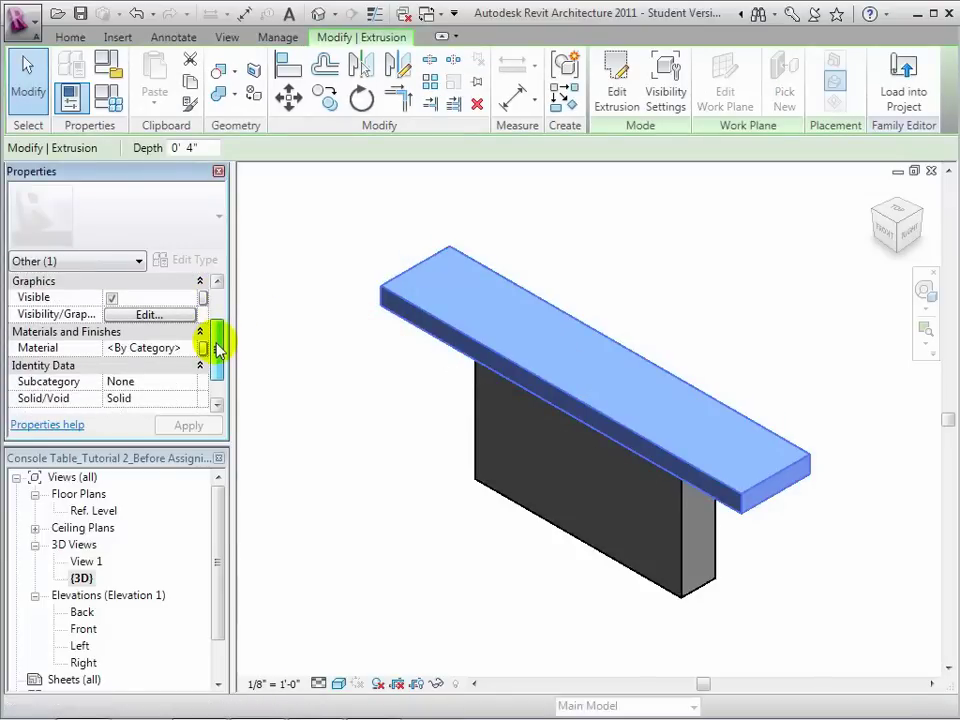
left_click(160, 350)
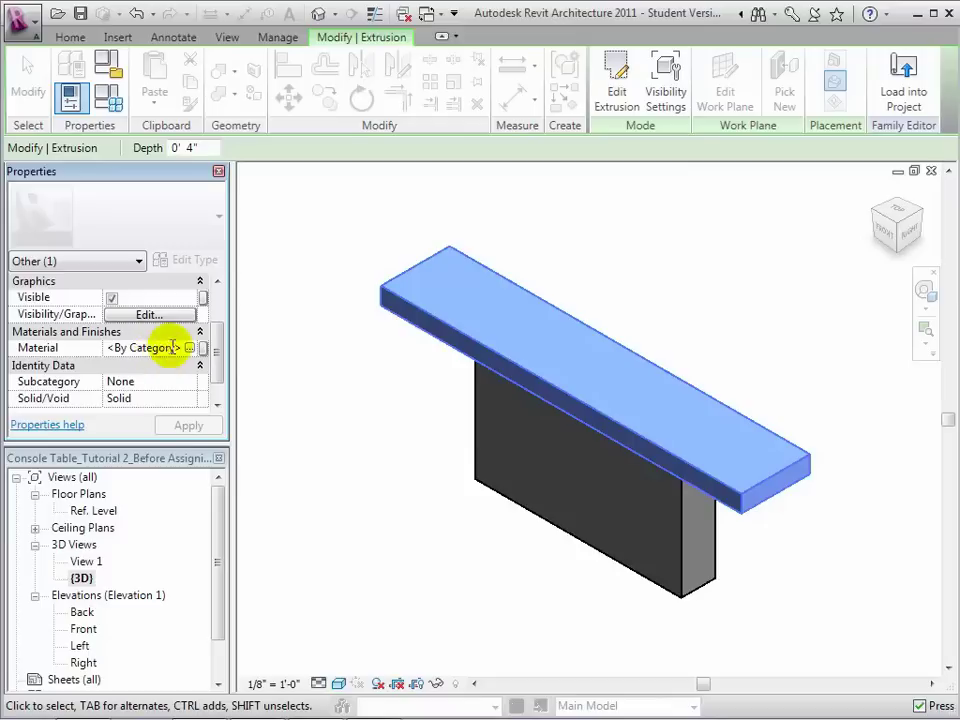
left_click(192, 348)
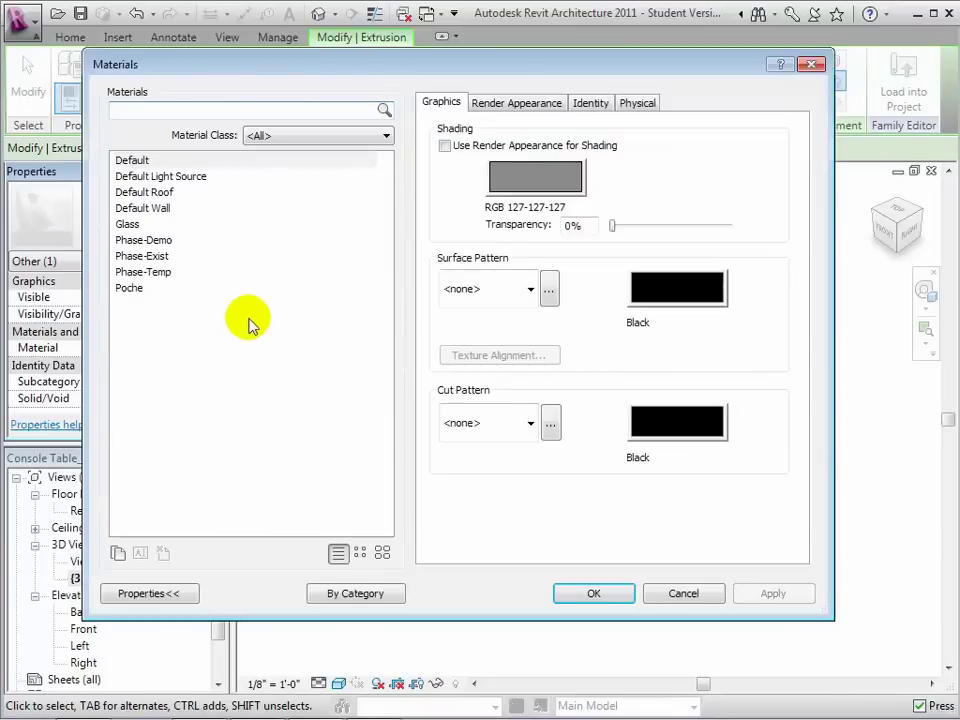
left_click(133, 160)
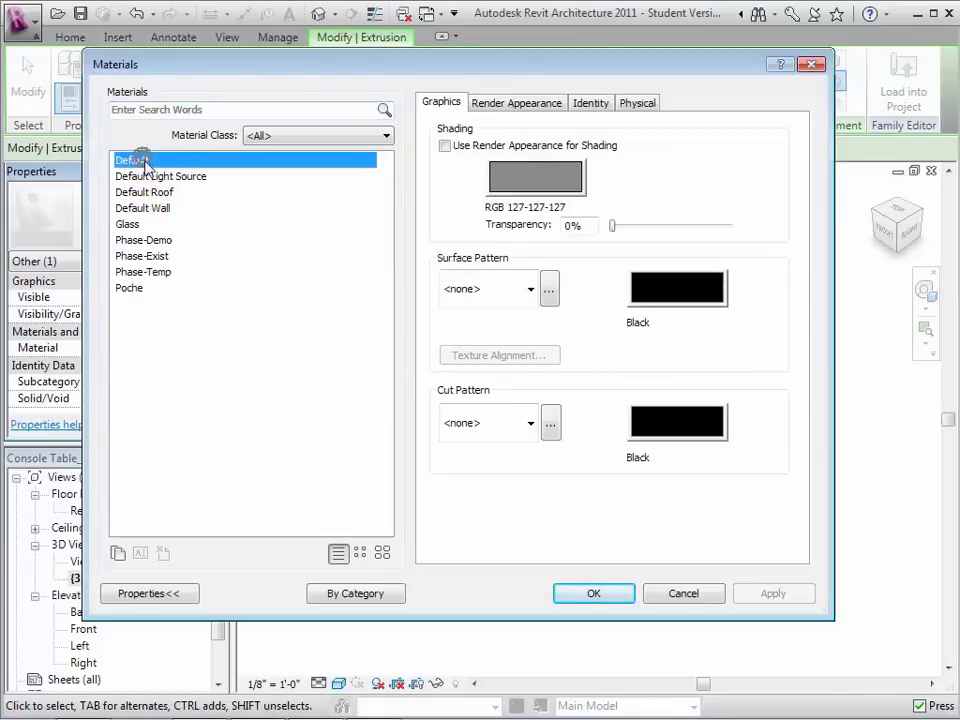
left_click(118, 553)
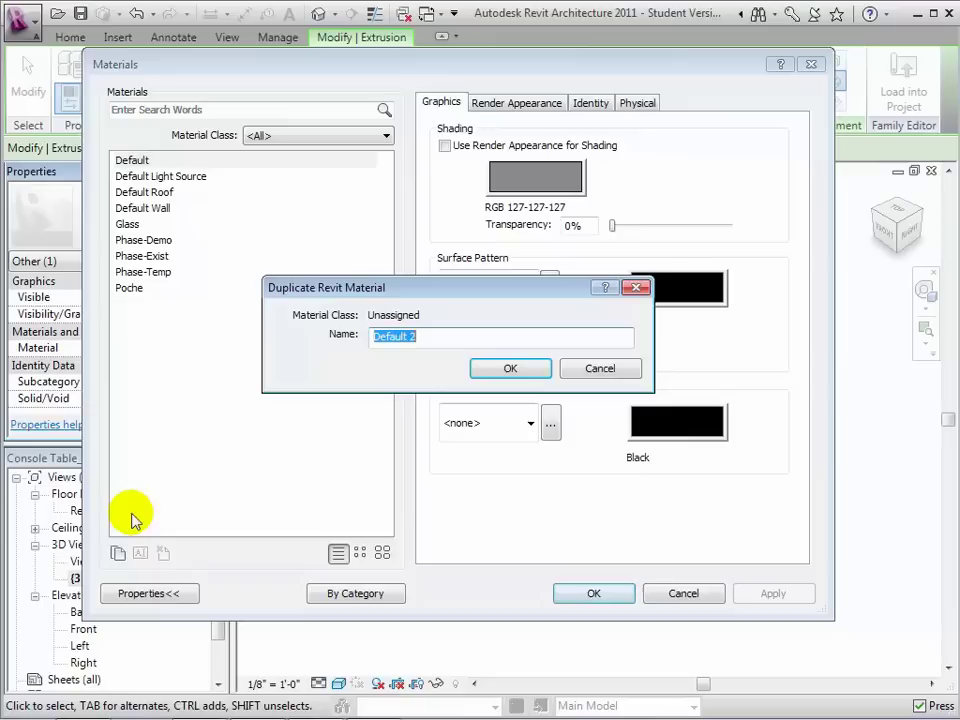
type("Console Table Wood")
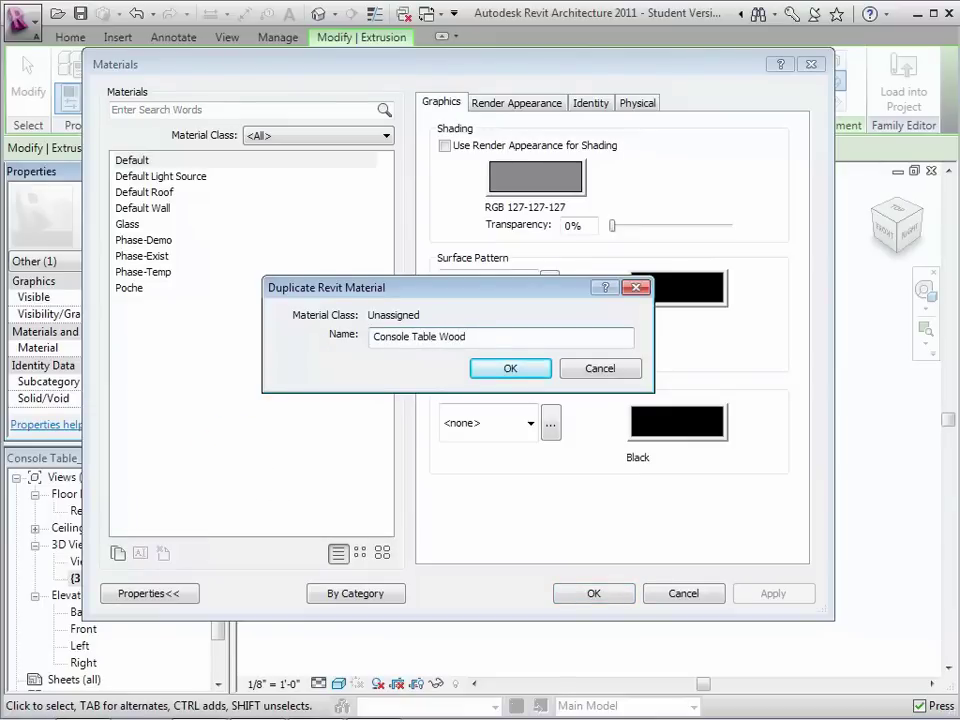
left_click(490, 370)
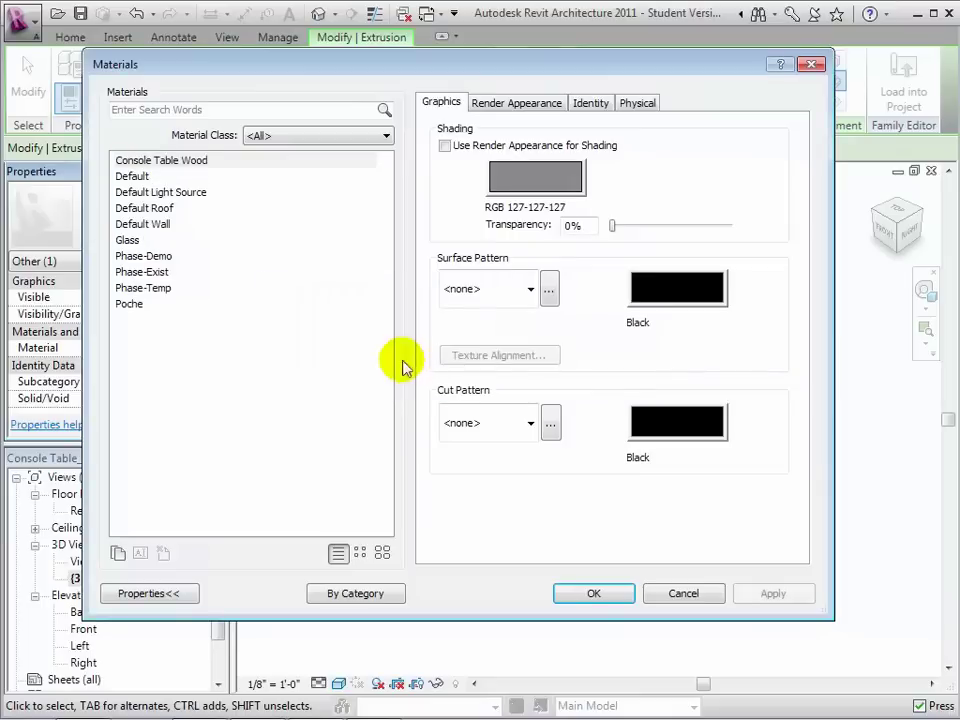
Set the Console Table Wood shading colour to brown RGB 185-092-000 and assign the material to the tabletop.
left_click(148, 159)
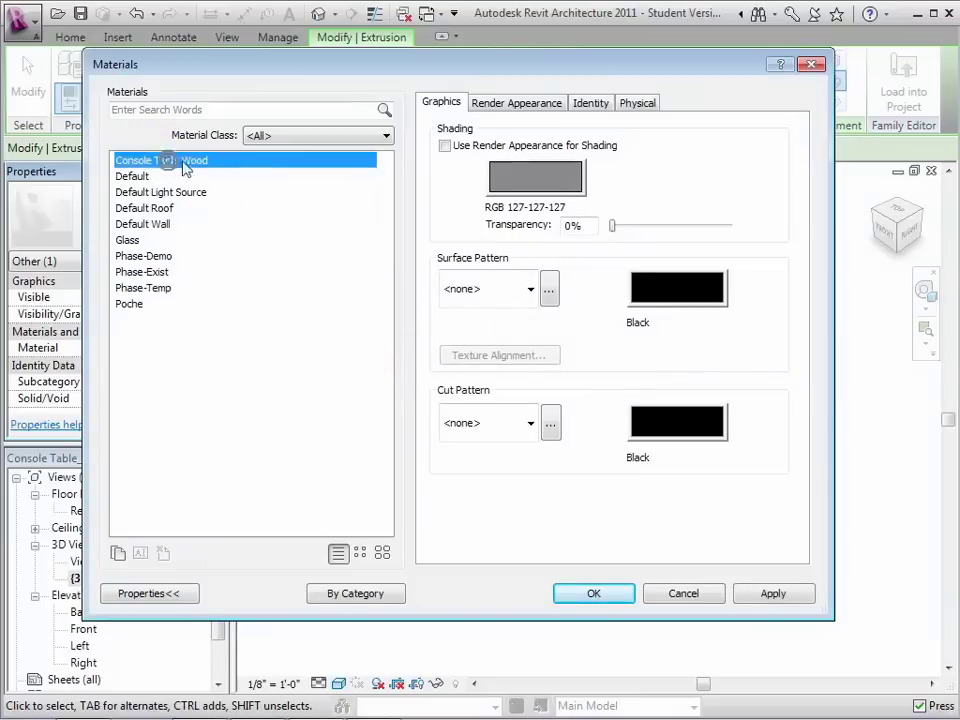
left_click(550, 185)
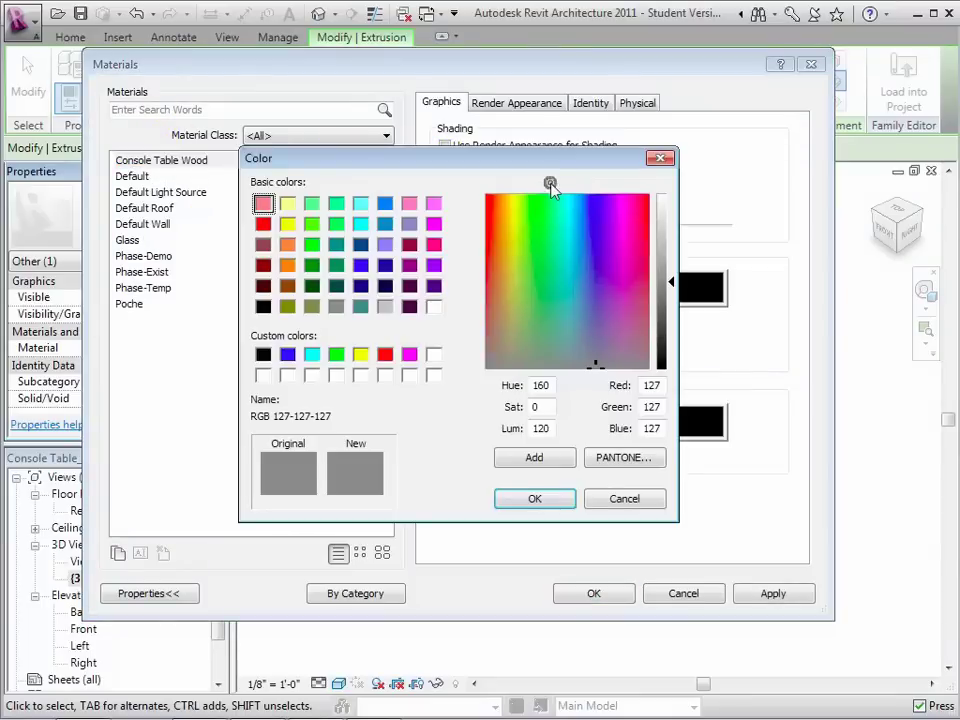
left_click(287, 286)
left_click(668, 308)
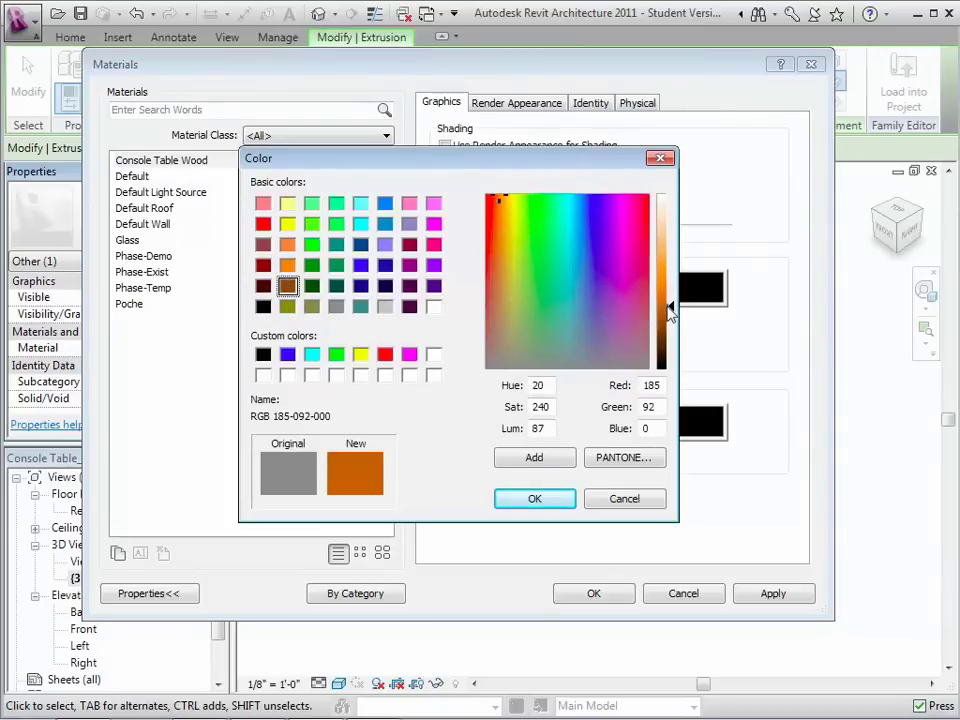
left_click(553, 499)
left_click(580, 596)
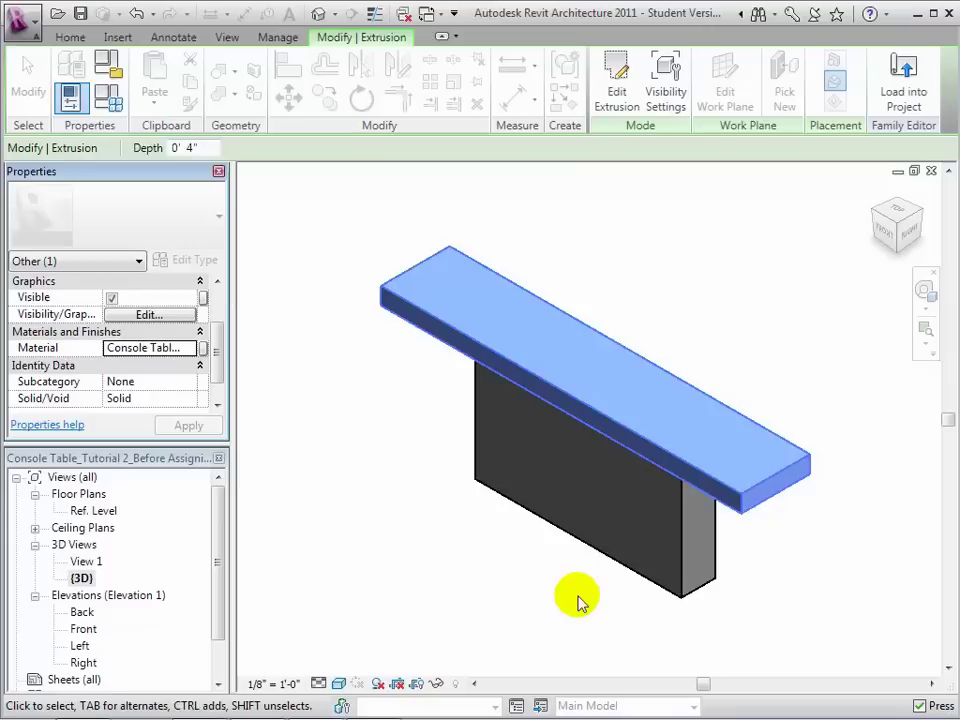
left_click(563, 602)
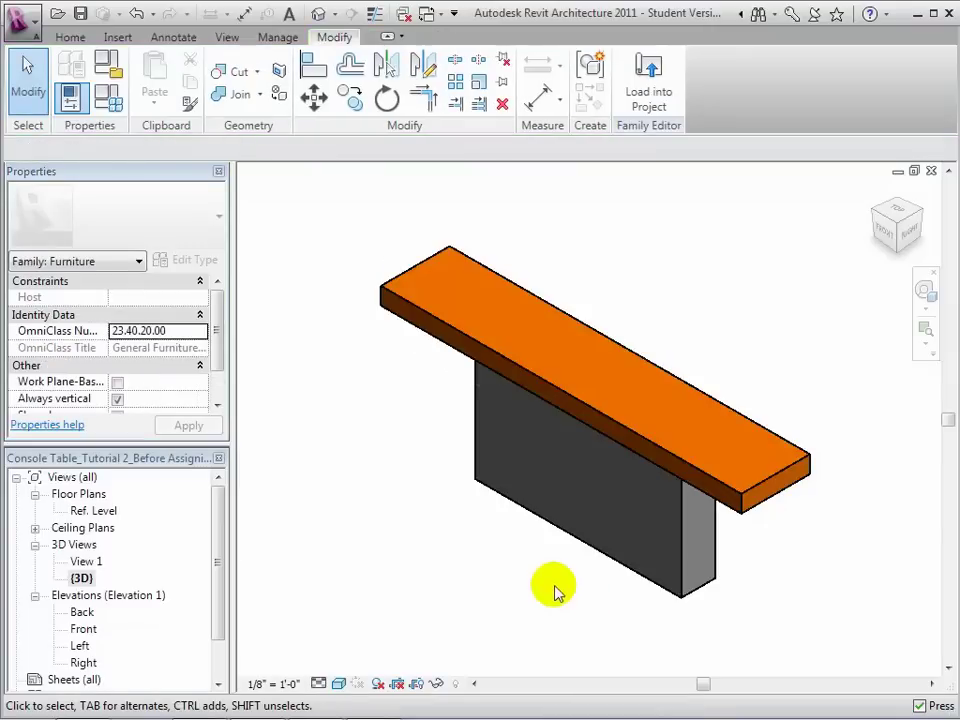
Assign the Console Table Wood material to the base extrusion under the tabletop.
left_click(573, 544)
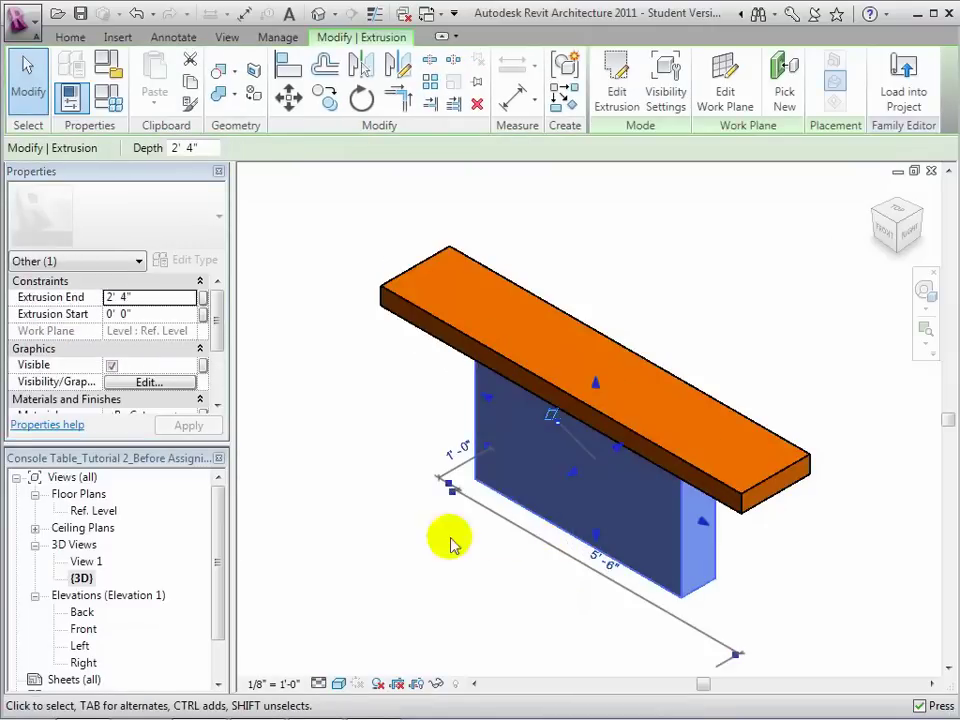
left_click_drag(214, 321, 216, 349)
left_click(189, 348)
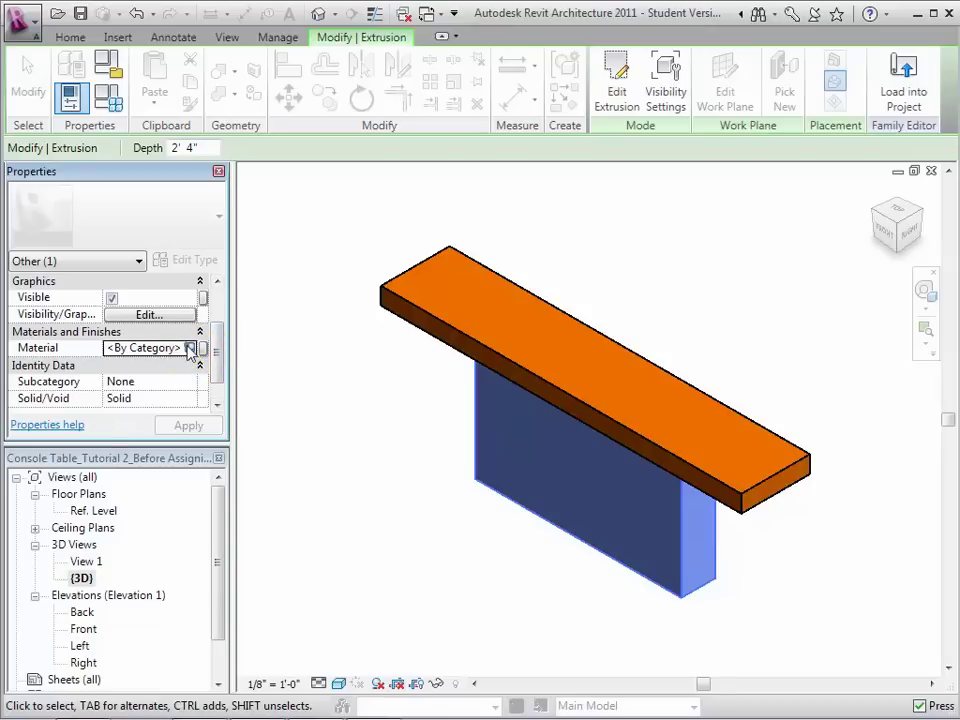
left_click(189, 348)
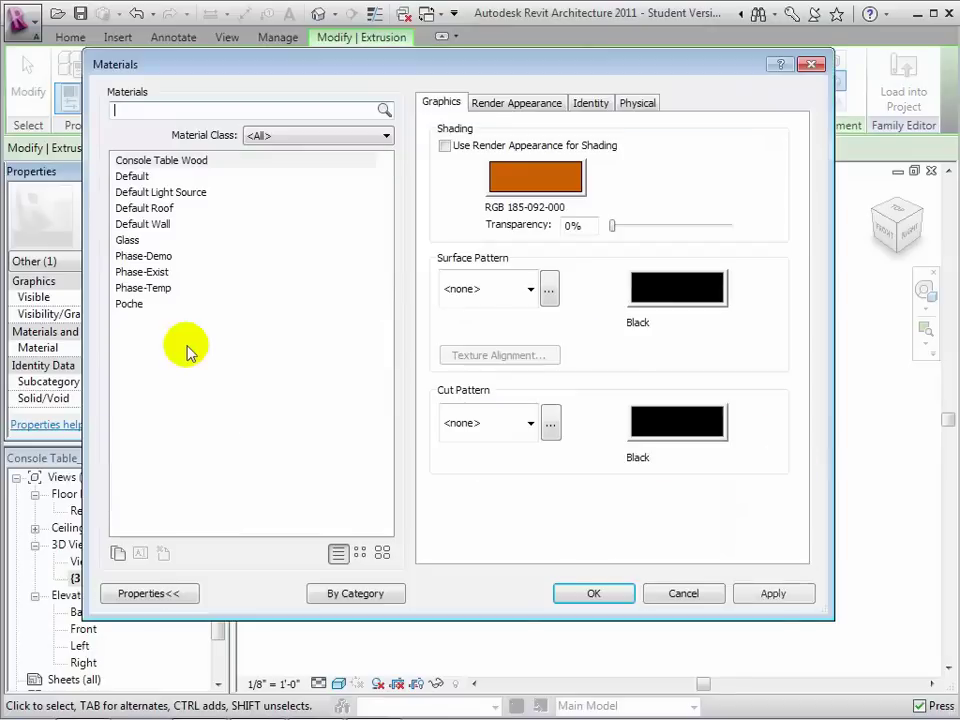
left_click(180, 162)
left_click(570, 594)
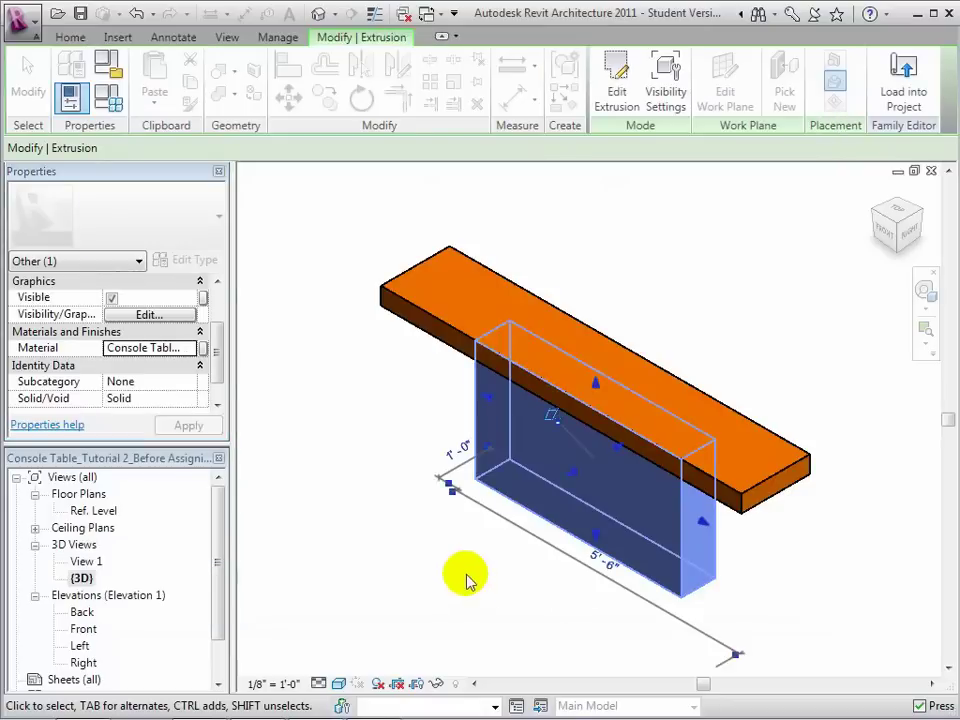
left_click(381, 553)
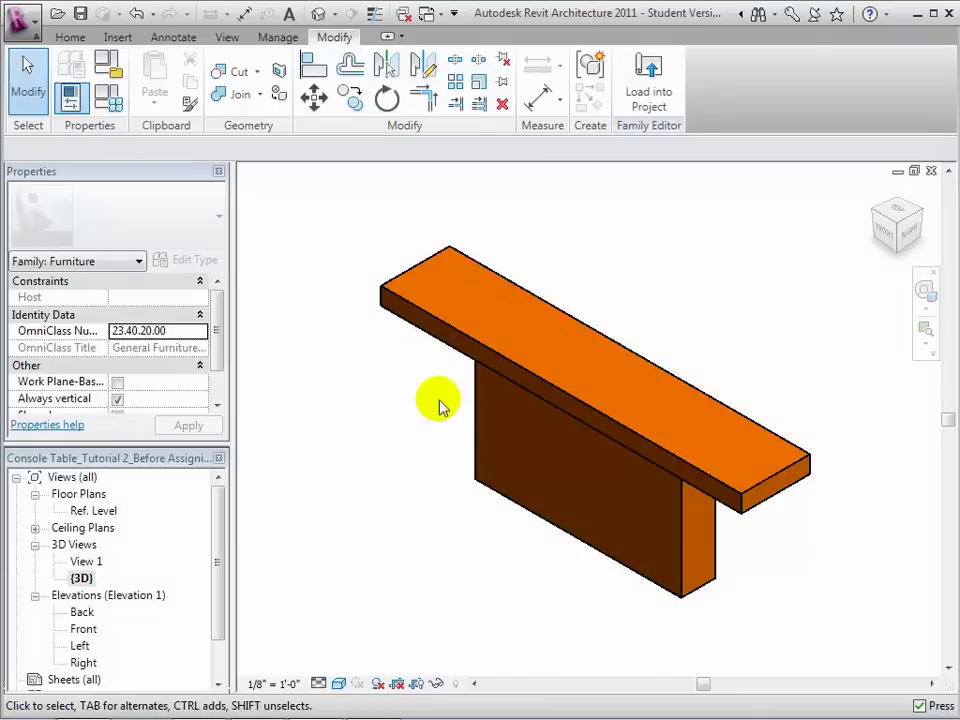
Link the tabletop's material to a new instance family parameter named "Table Frame", grouped under Materials and Finishes.
left_click(441, 342)
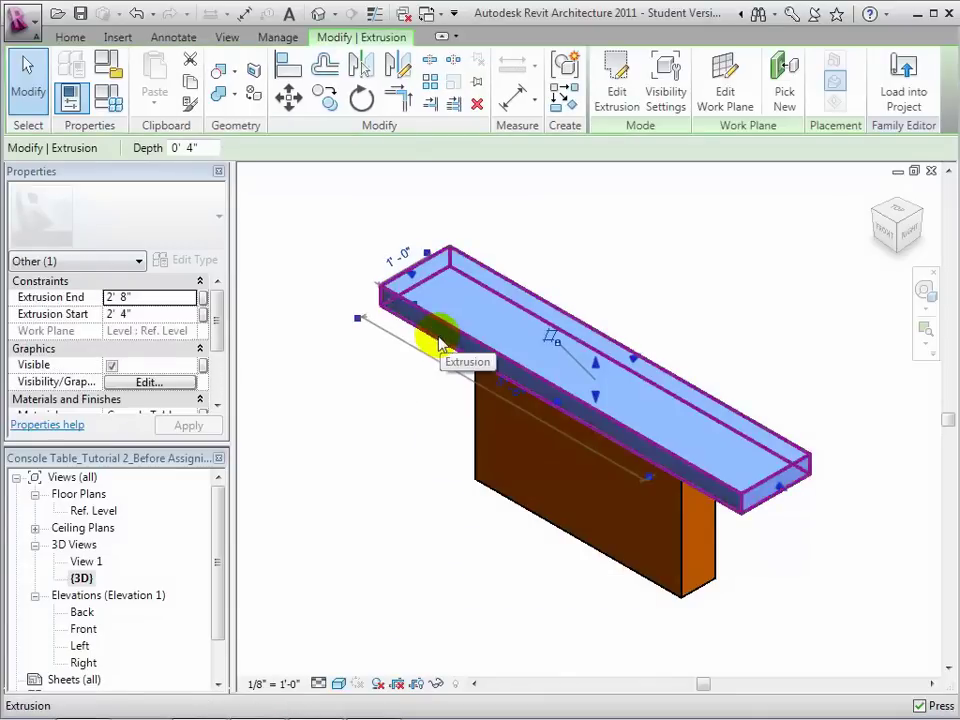
left_click(221, 303)
left_click_drag(224, 312, 224, 340)
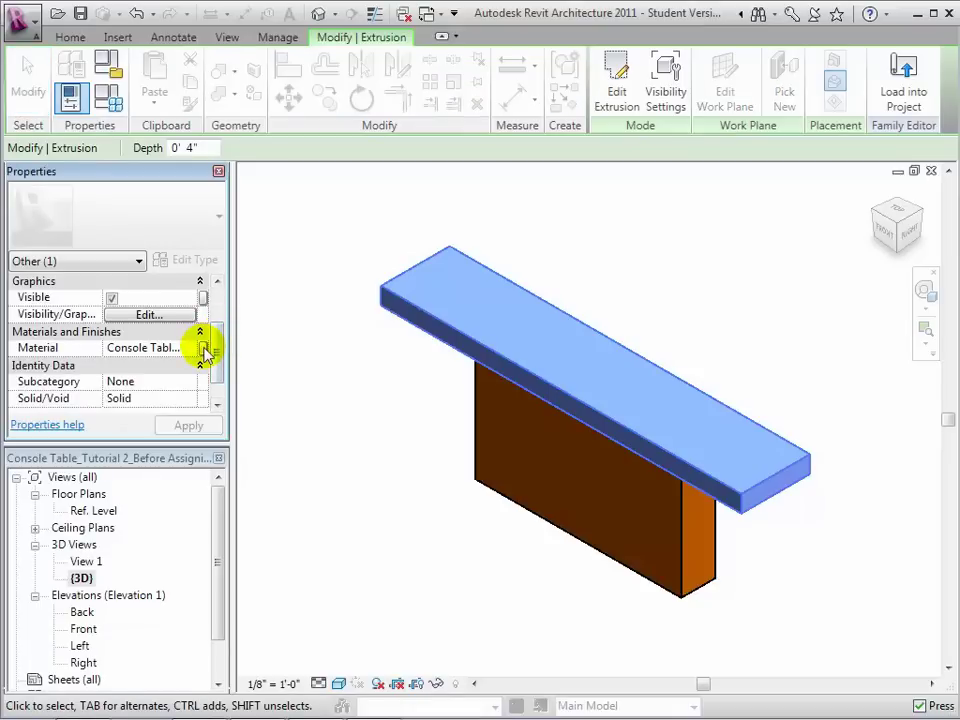
left_click(204, 350)
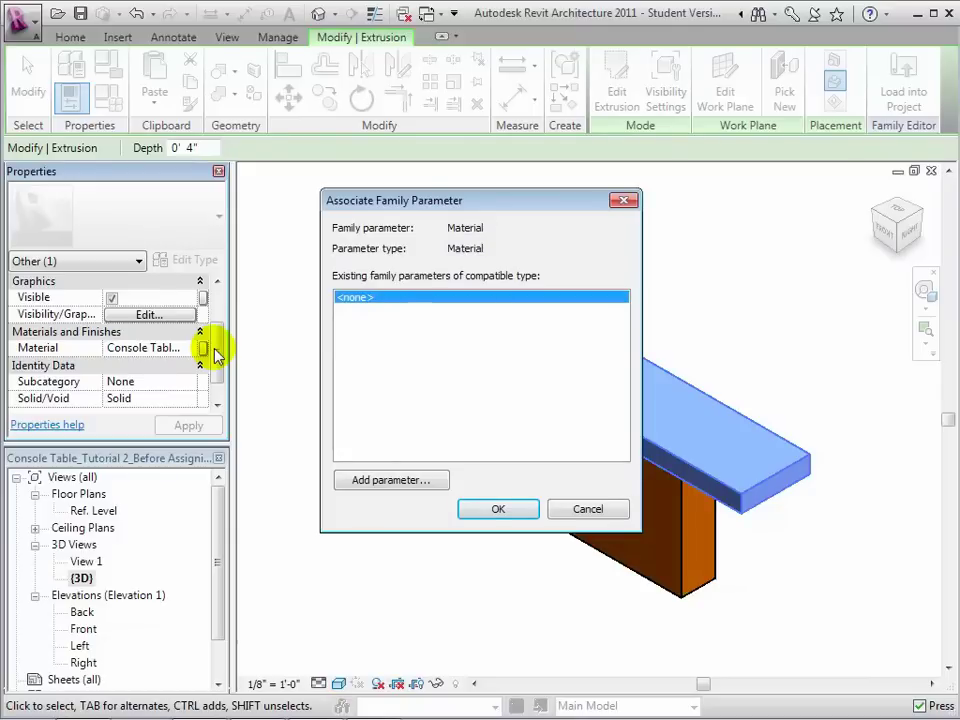
left_click(390, 480)
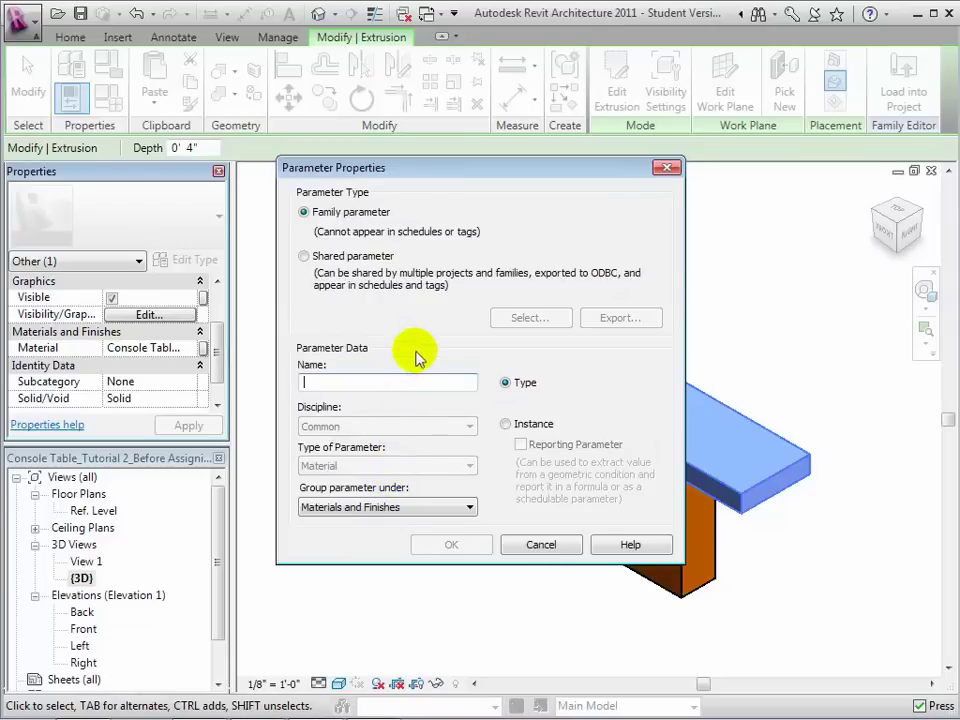
type("Table Frame")
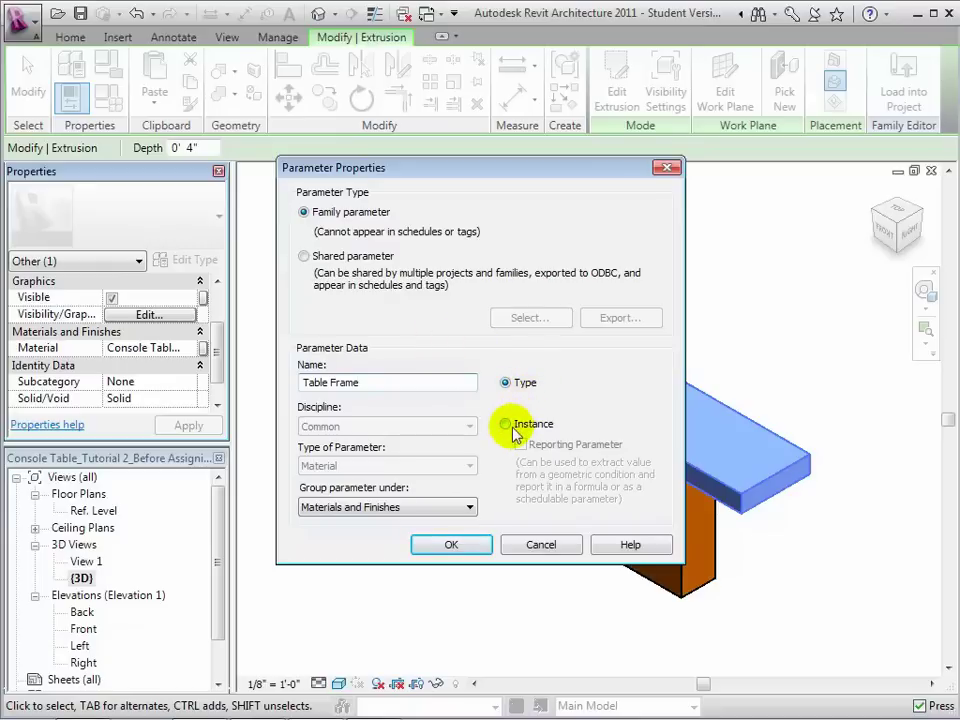
left_click(506, 425)
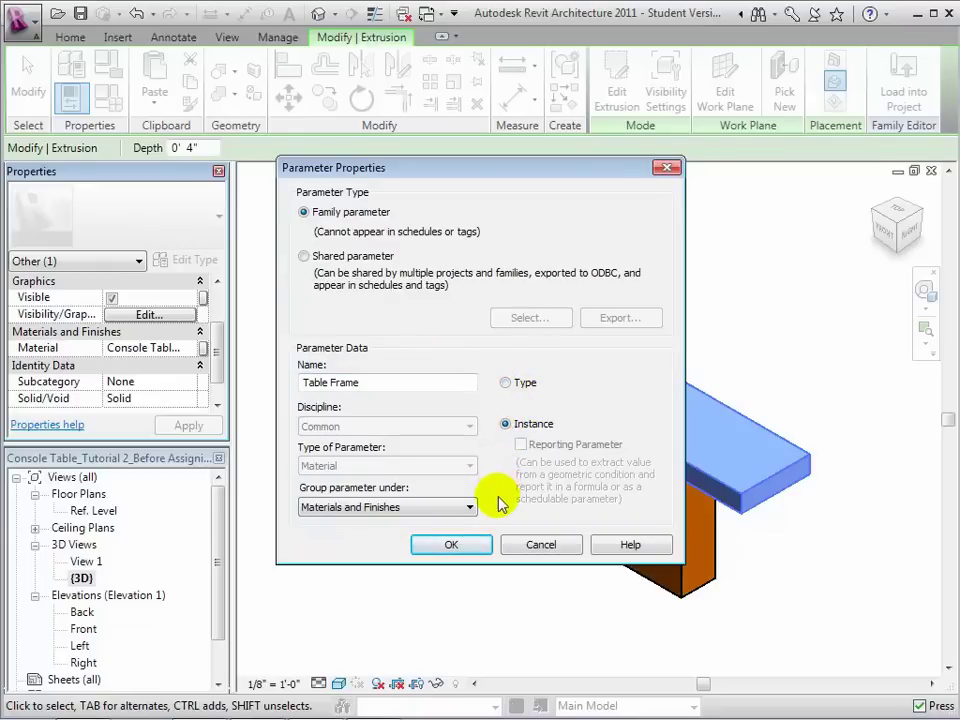
left_click(455, 545)
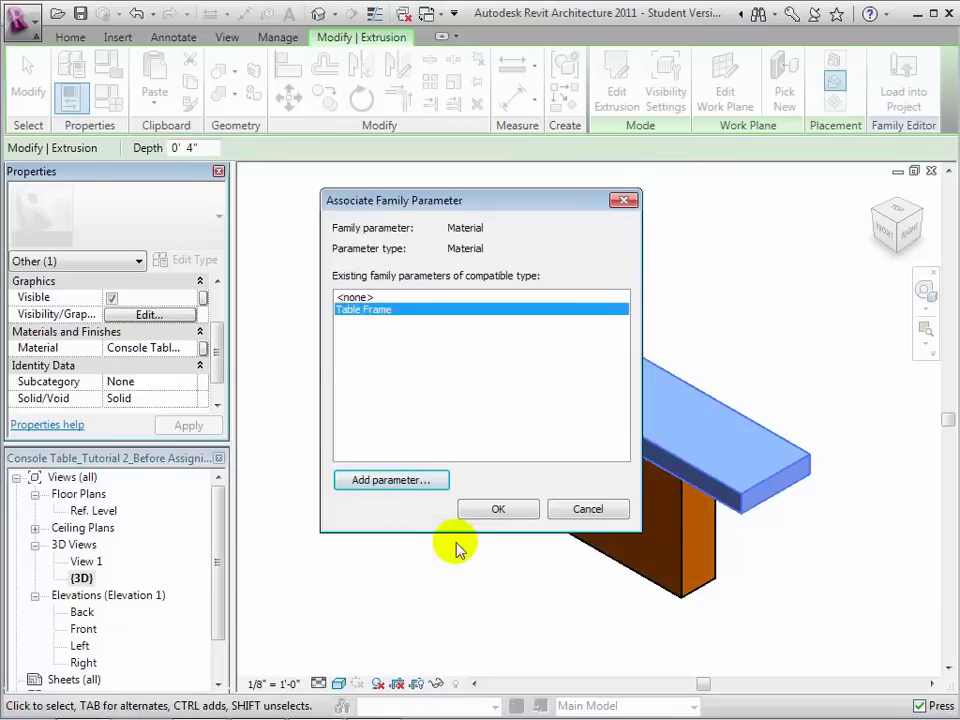
left_click(483, 511)
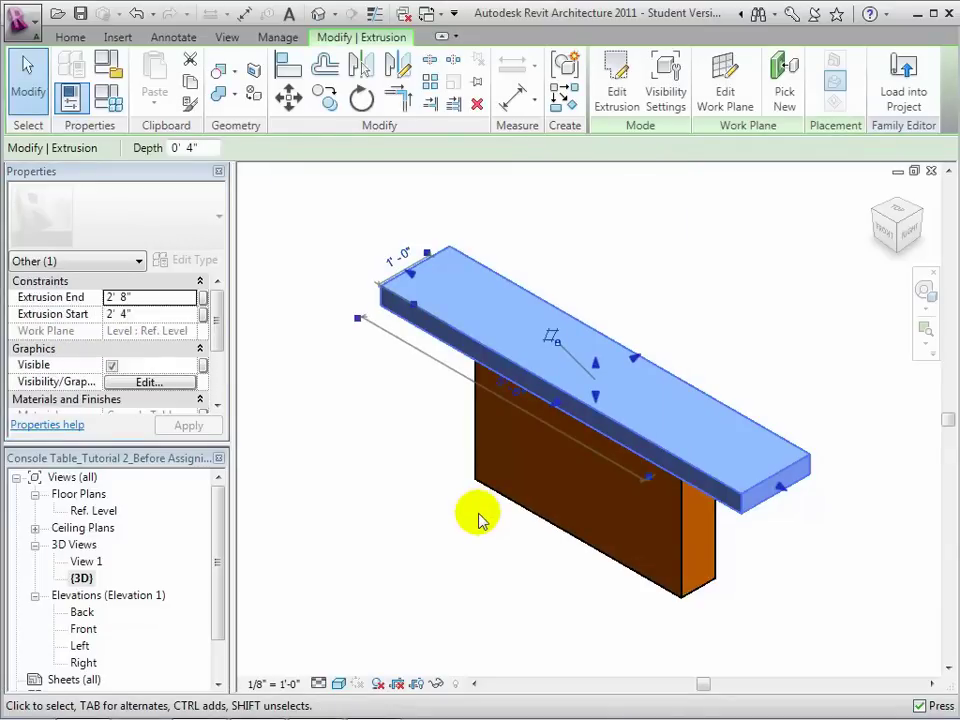
Link the base extrusion's material to a new instance family parameter named "Pedestal", grouped under Materials and Finishes.
left_click(507, 509)
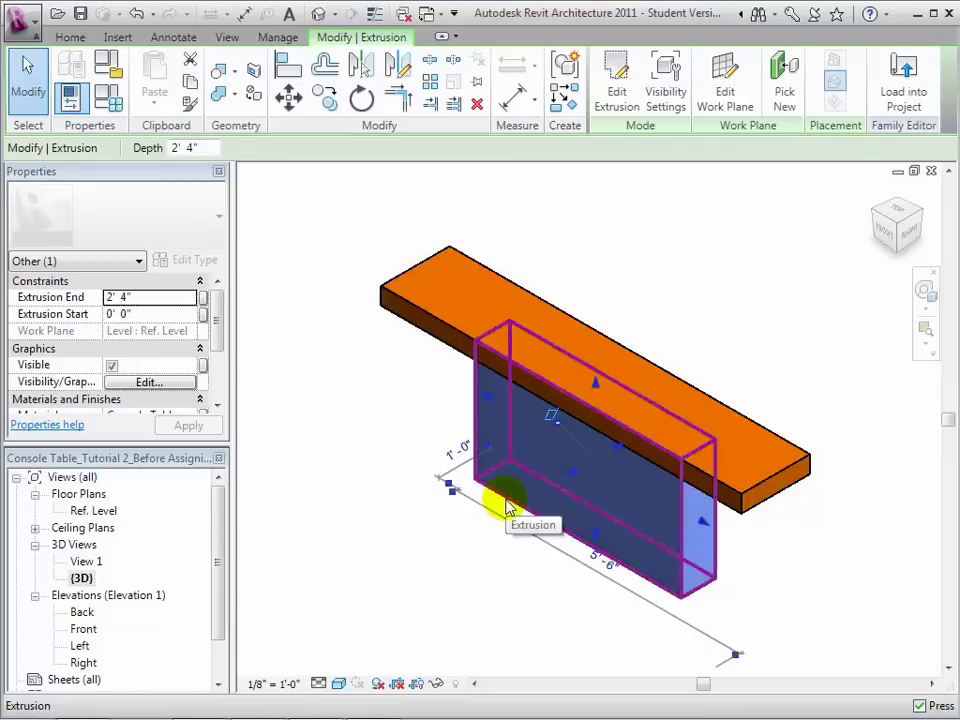
left_click_drag(216, 313, 218, 352)
left_click(203, 349)
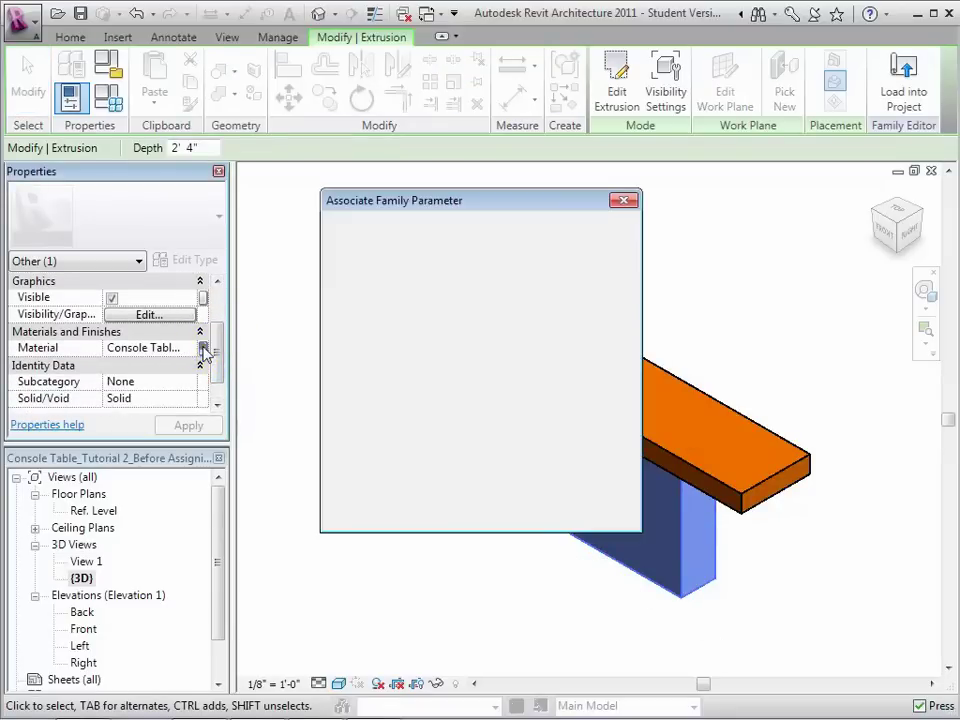
left_click(391, 481)
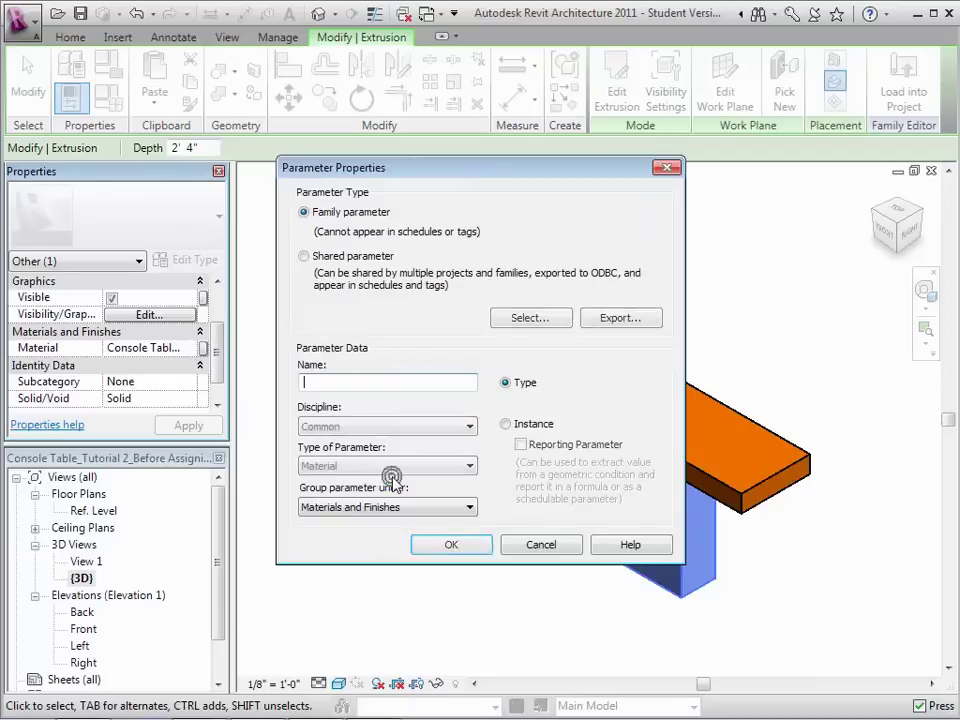
left_click(401, 383)
type("Pedestal")
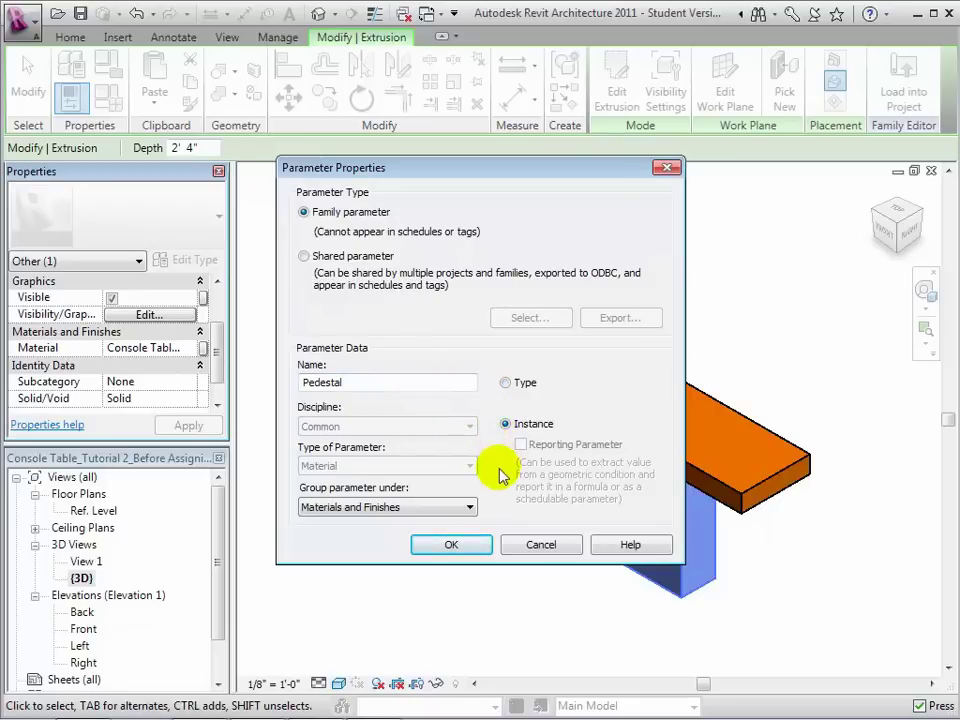
left_click(476, 547)
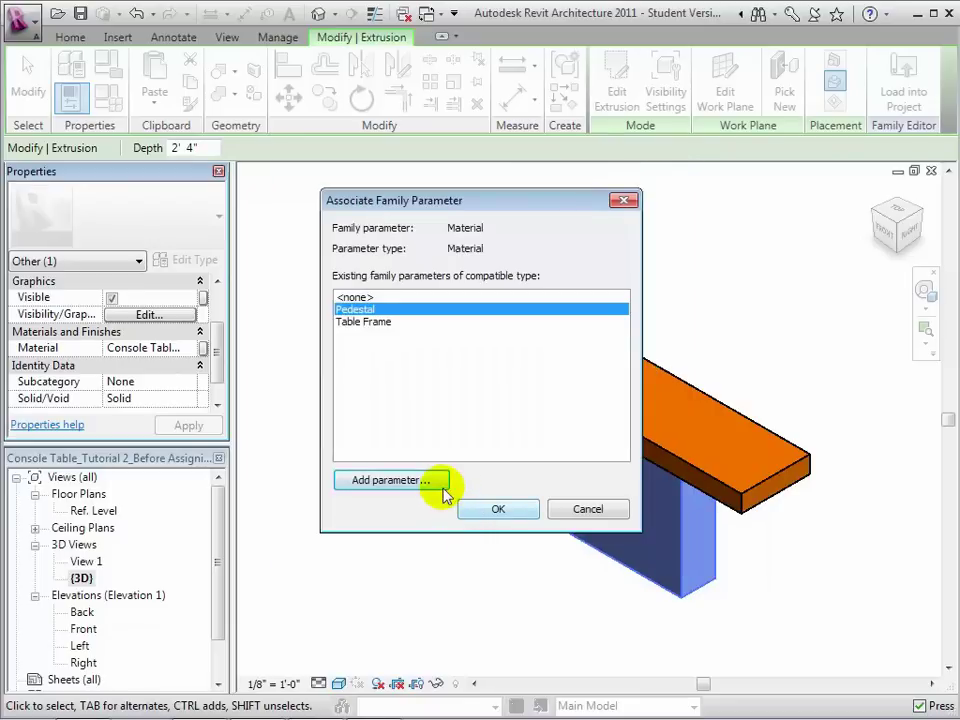
left_click(484, 513)
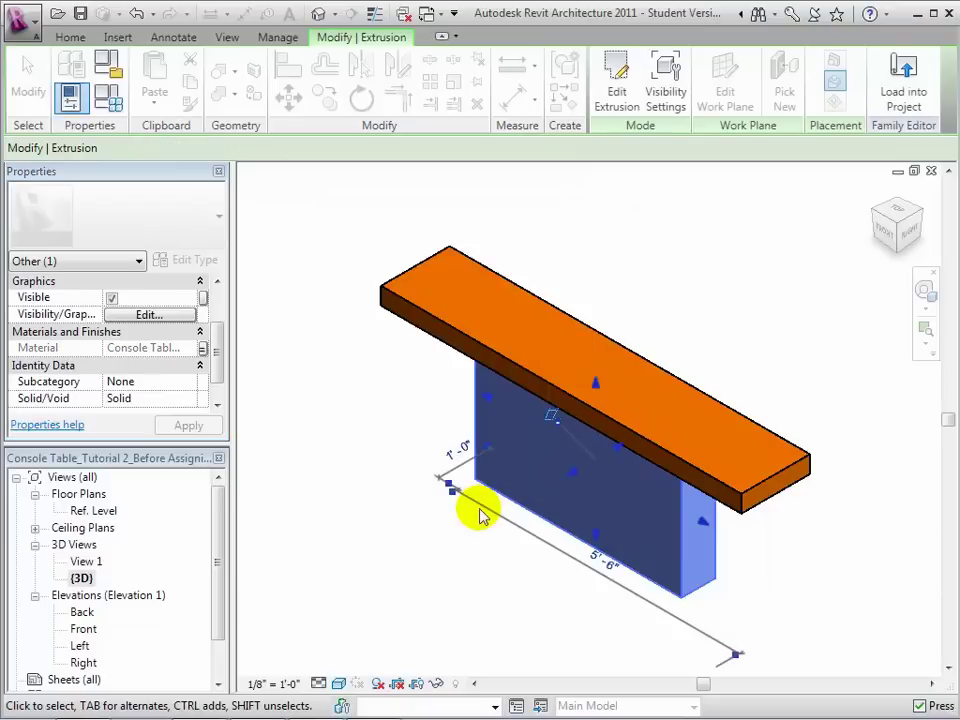
left_click(286, 407)
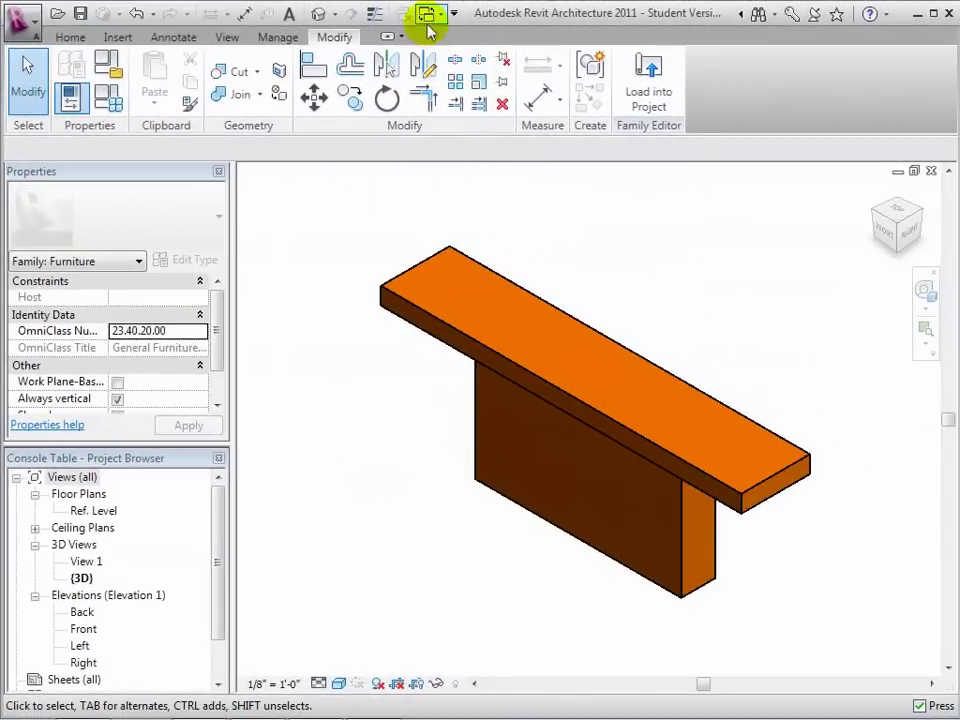
Switch to the building project's First Floor plan and load the Console Table family from the Imperial Library's Furniture folder.
left_click(433, 12)
left_click(499, 105)
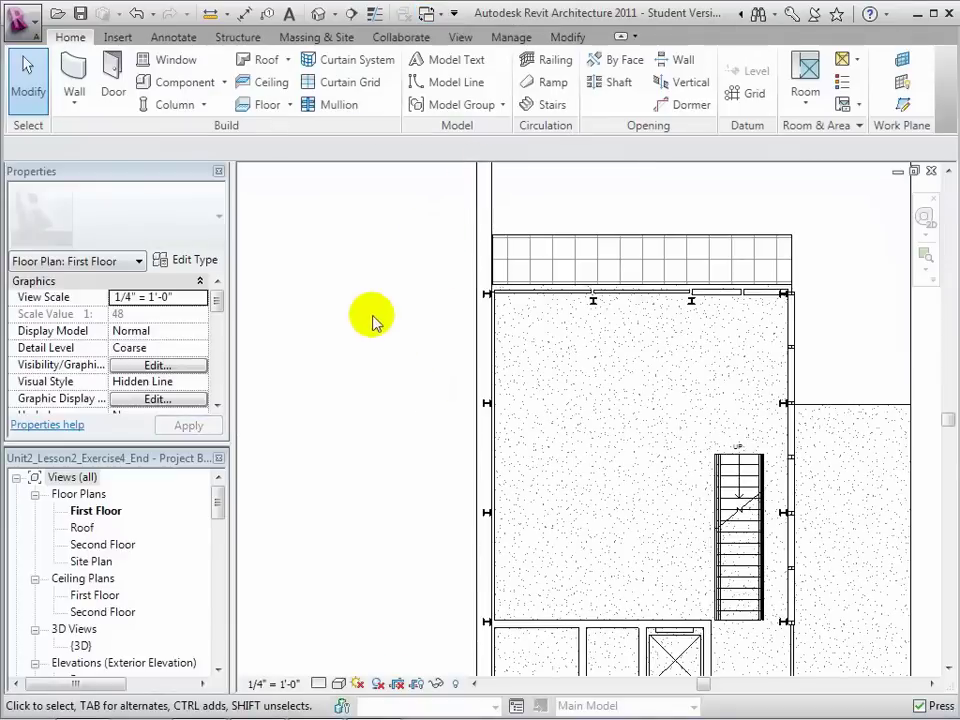
left_click(190, 84)
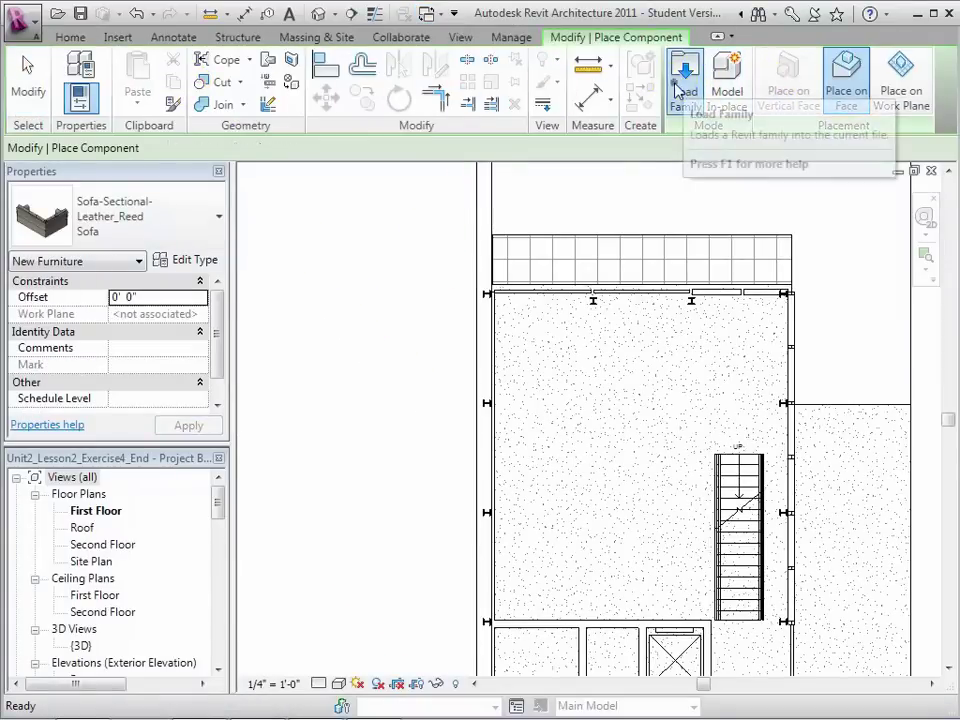
left_click(680, 88)
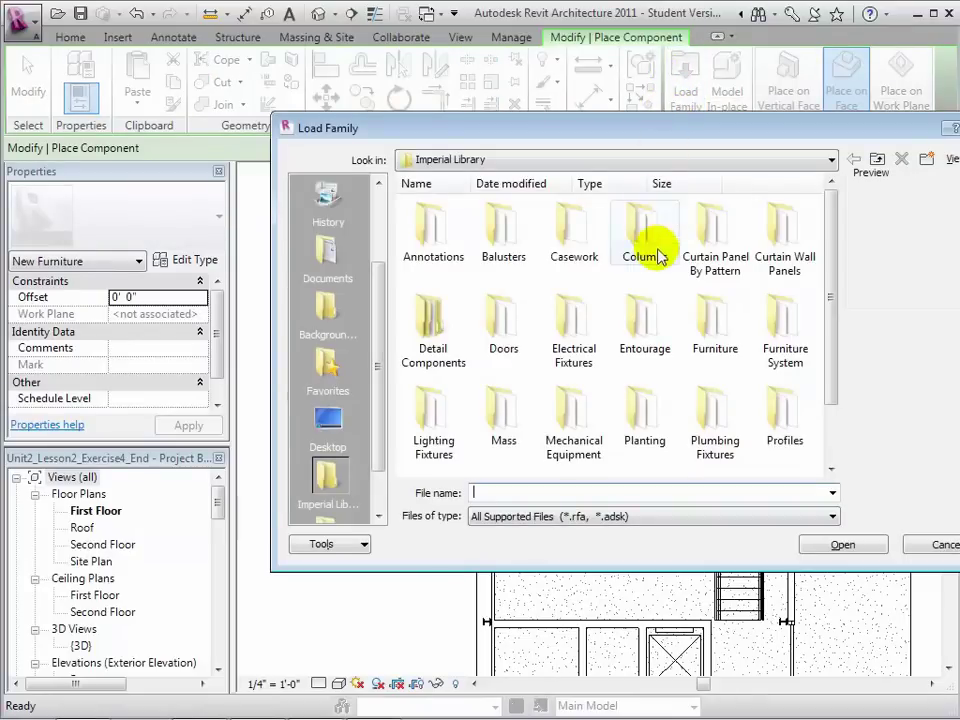
double_click(706, 317)
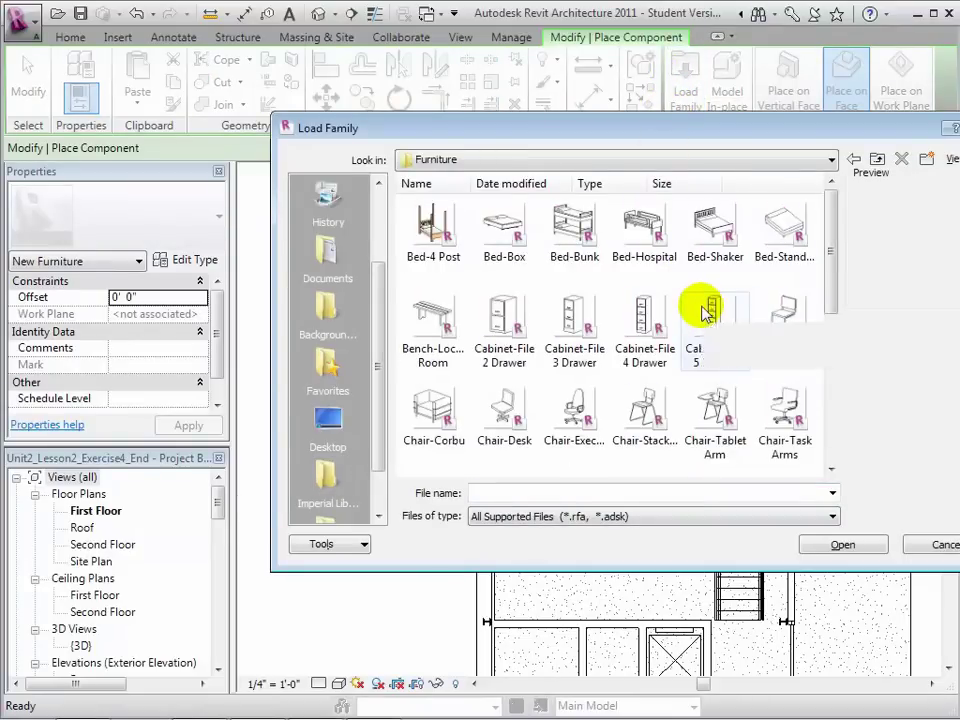
left_click_drag(831, 260, 831, 311)
left_click(515, 357)
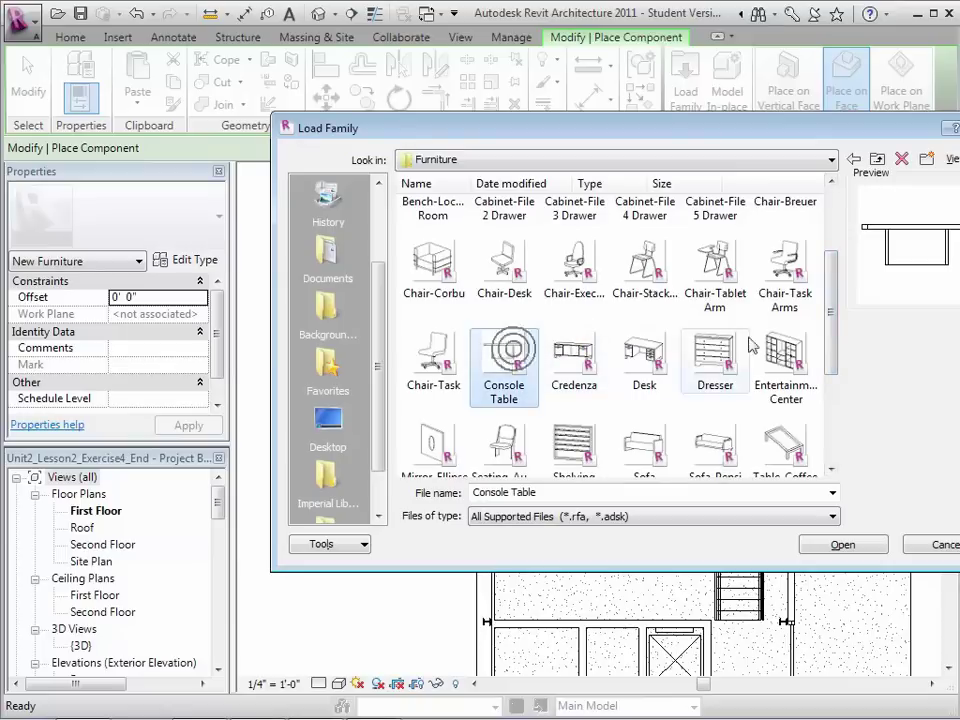
left_click(871, 549)
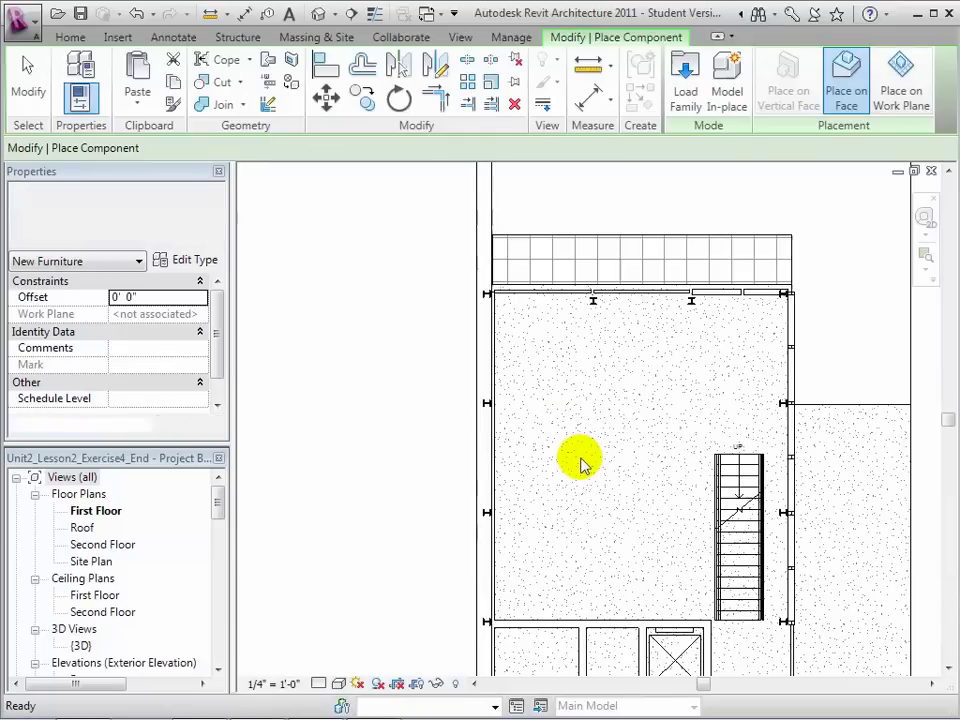
Place a 30" L x 30" W x 16" H console table in the room beside the stairs and an 84" L x 16" W x 32" H one above it.
left_click(566, 553)
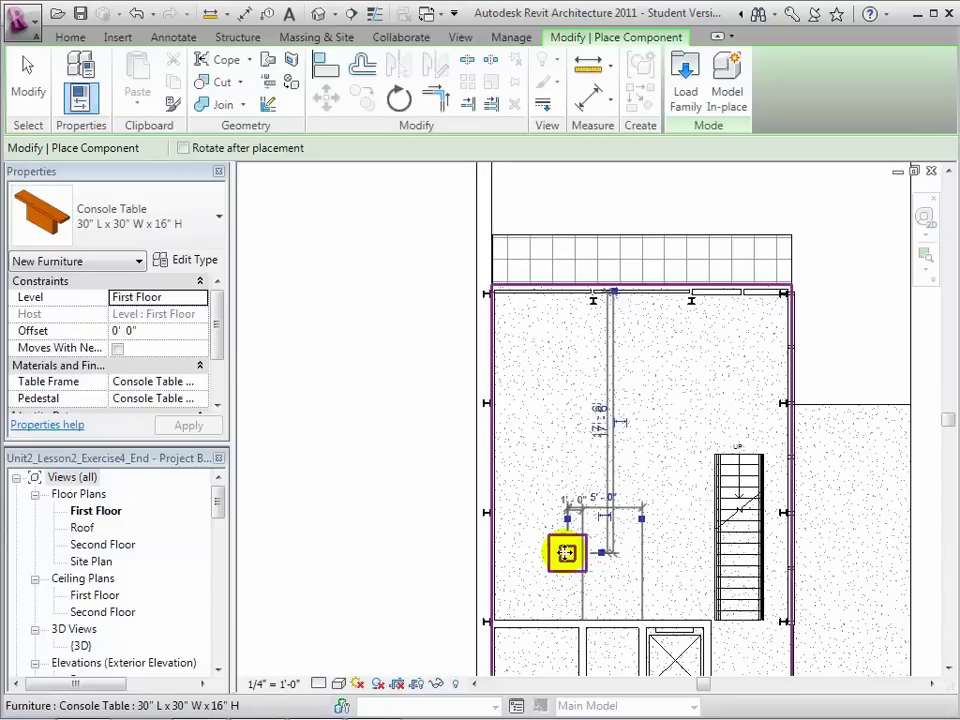
left_click(221, 226)
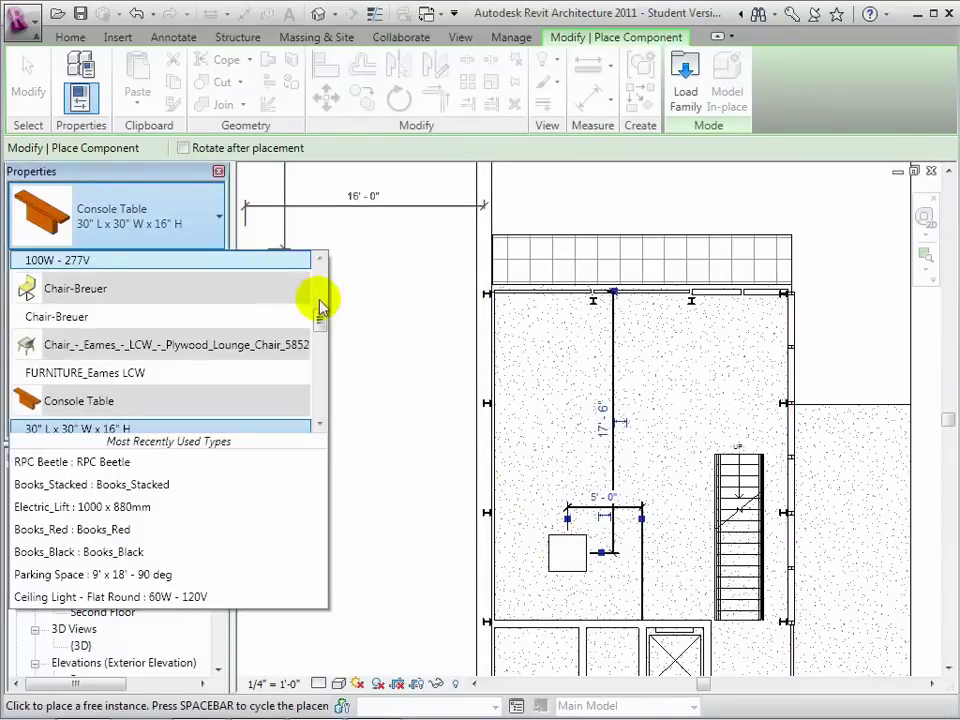
left_click_drag(321, 317, 320, 333)
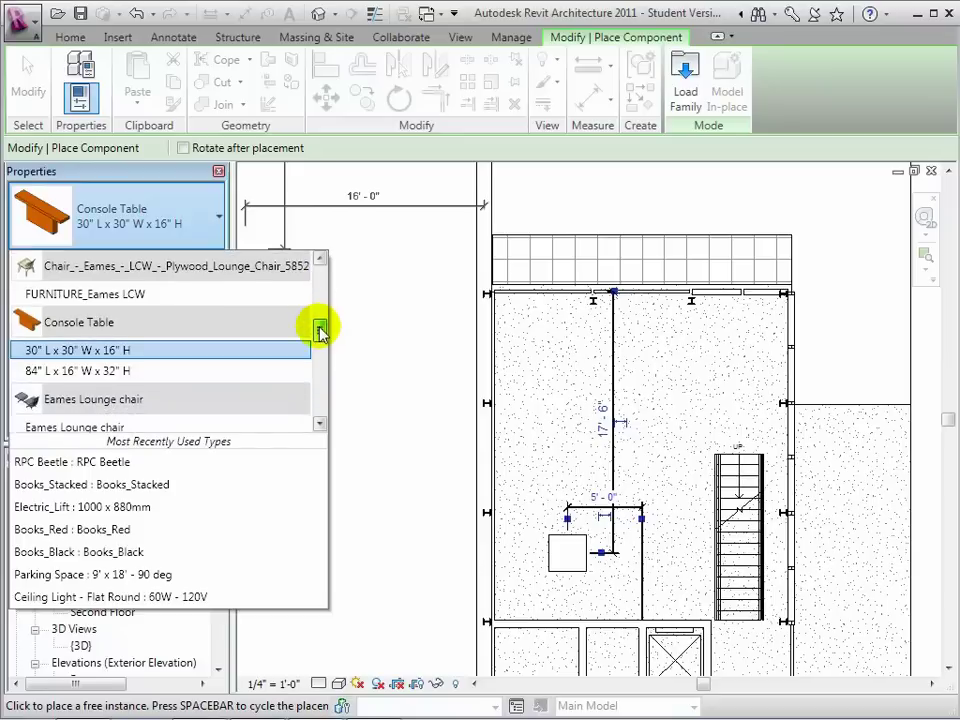
left_click(120, 372)
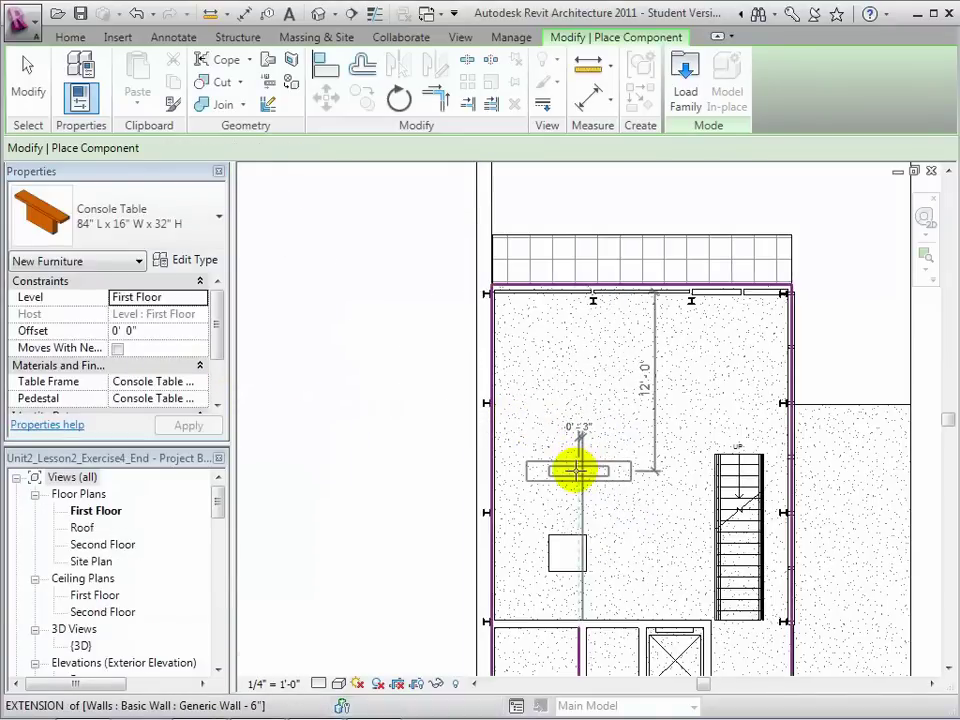
left_click(576, 466)
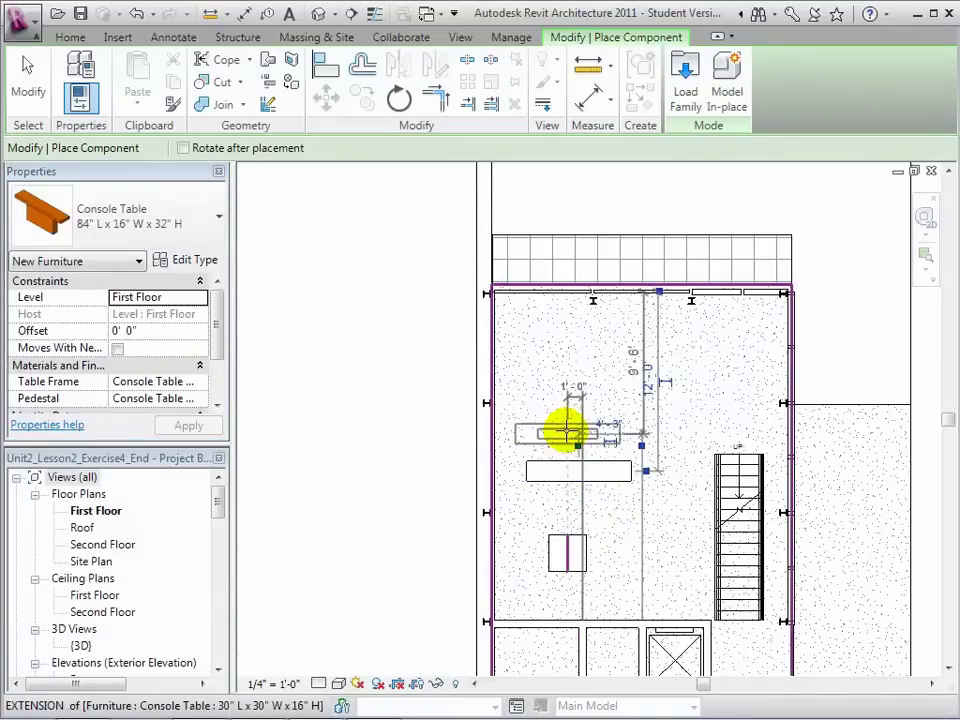
left_click(22, 72)
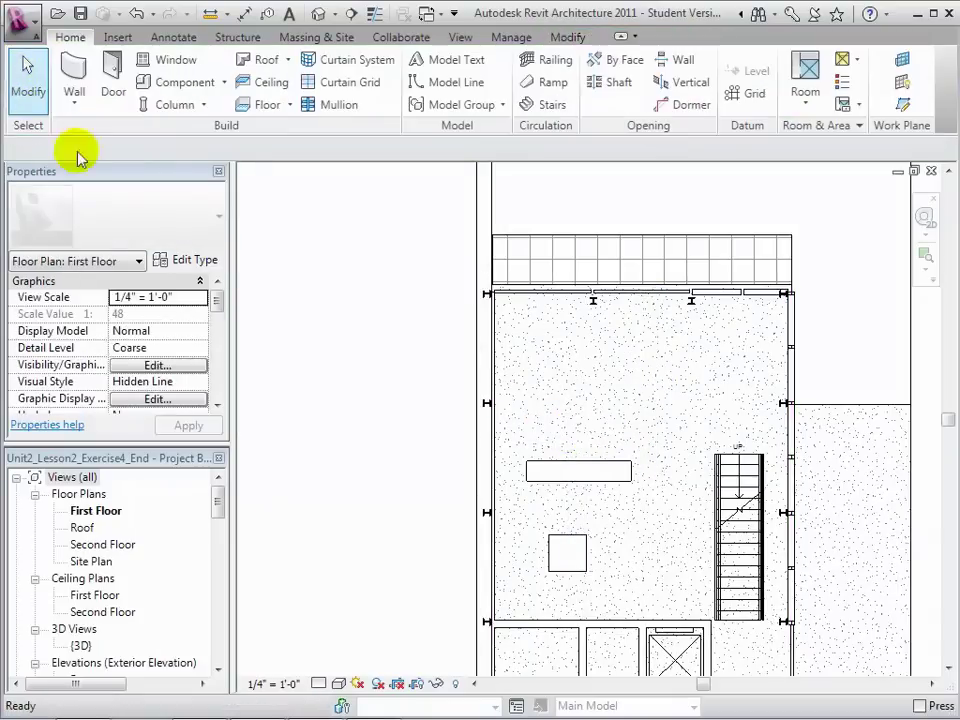
Change the small square console table to the 84" L x 16" W x 32" H type.
left_click(570, 543)
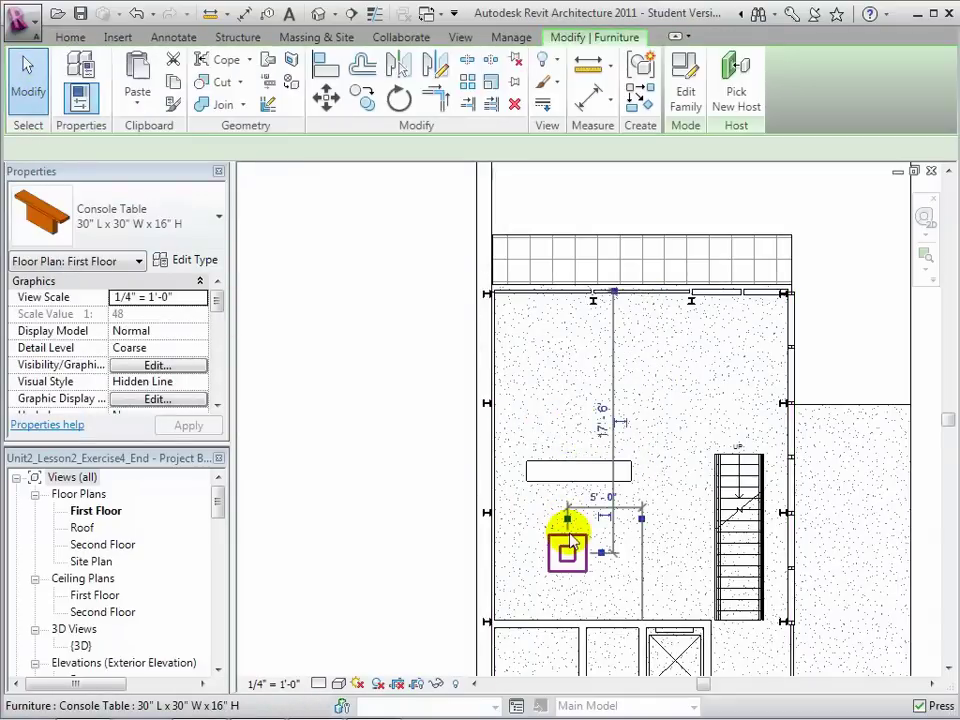
left_click(214, 226)
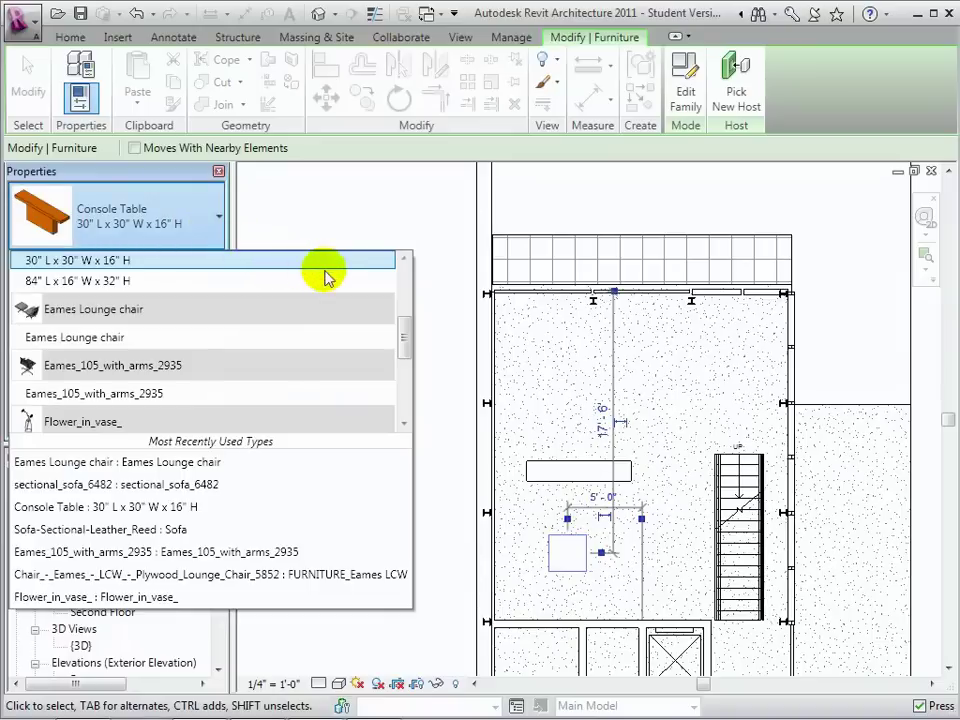
left_click(315, 285)
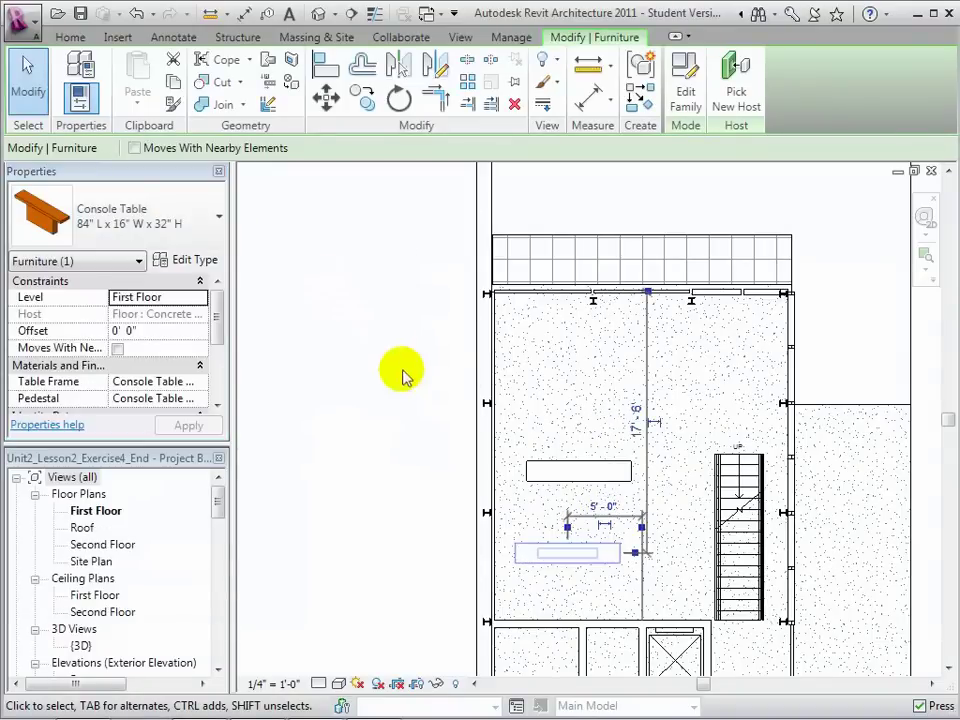
left_click(396, 447)
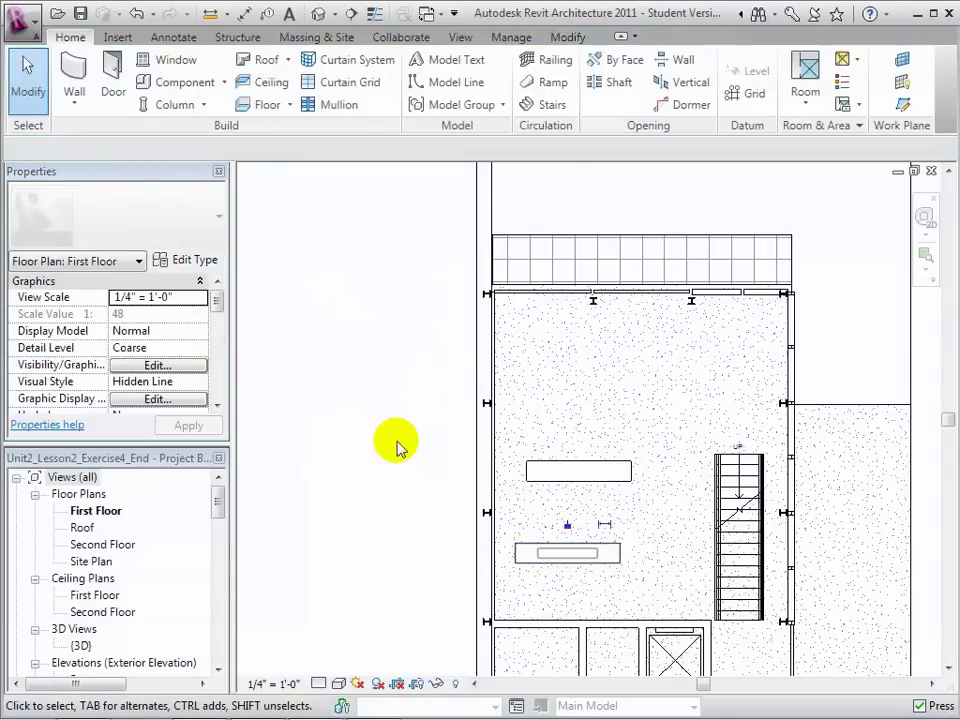
Duplicate the upper console table's type under the name 84" L x 84" W x 32" H.
left_click(537, 488)
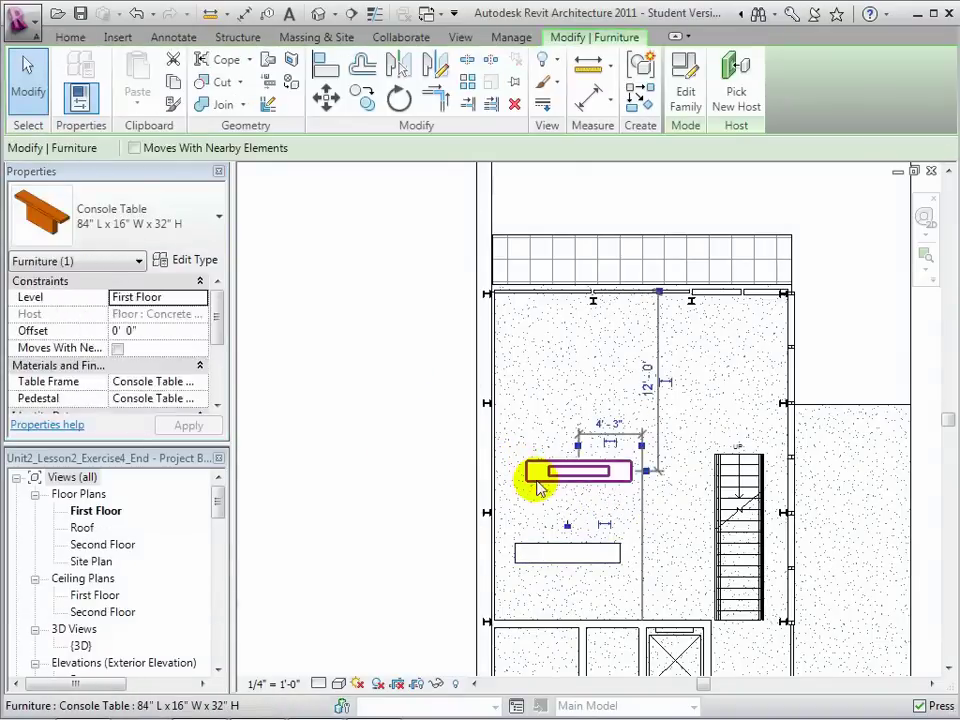
left_click(210, 264)
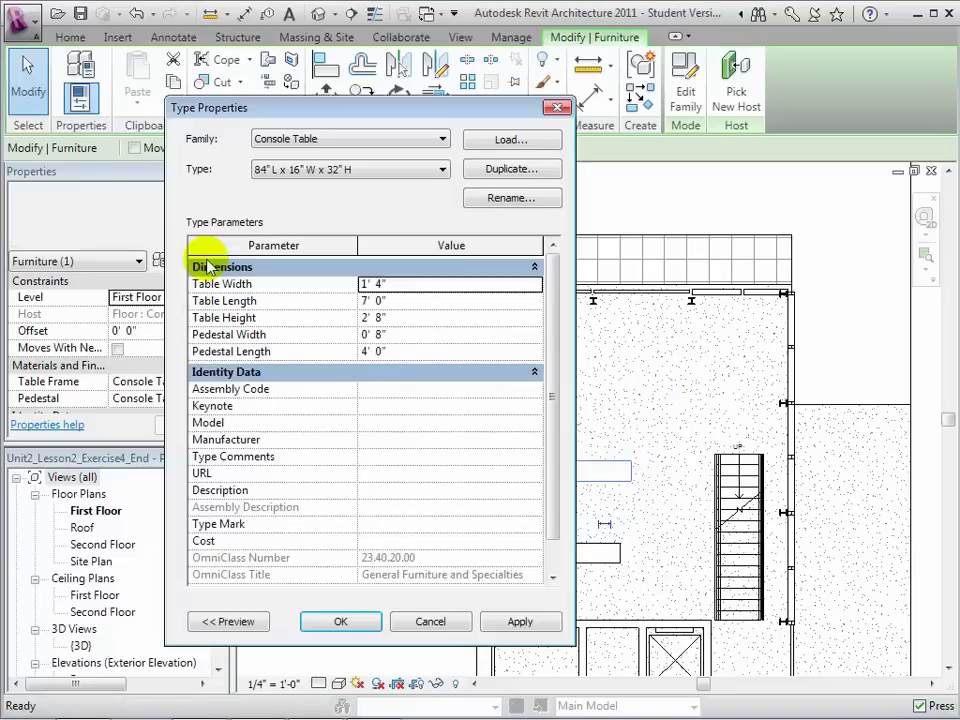
left_click(486, 171)
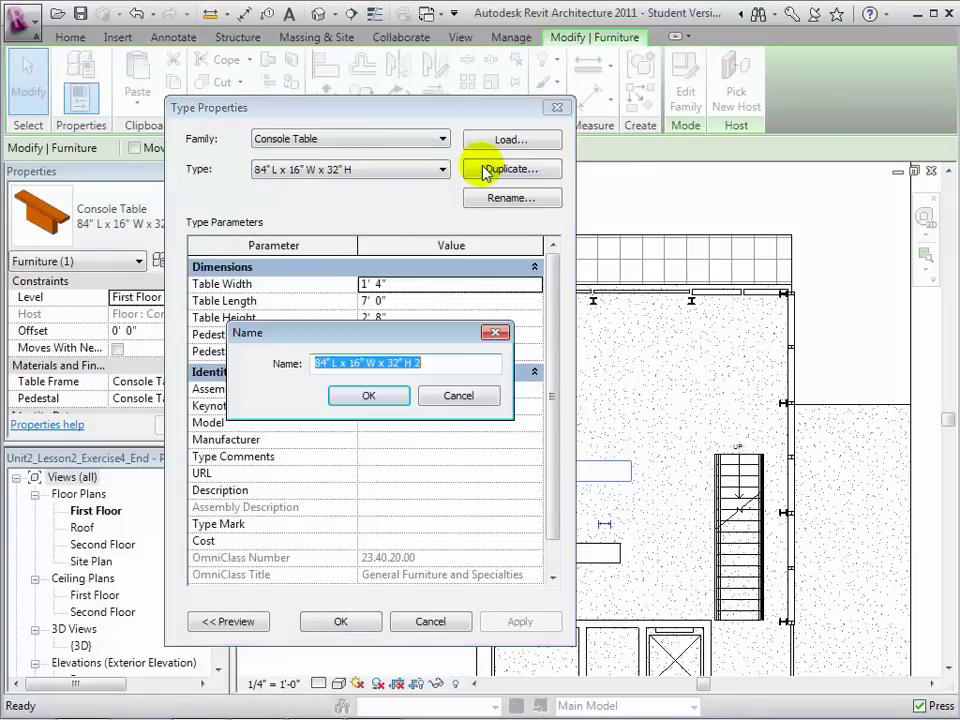
left_click(447, 365)
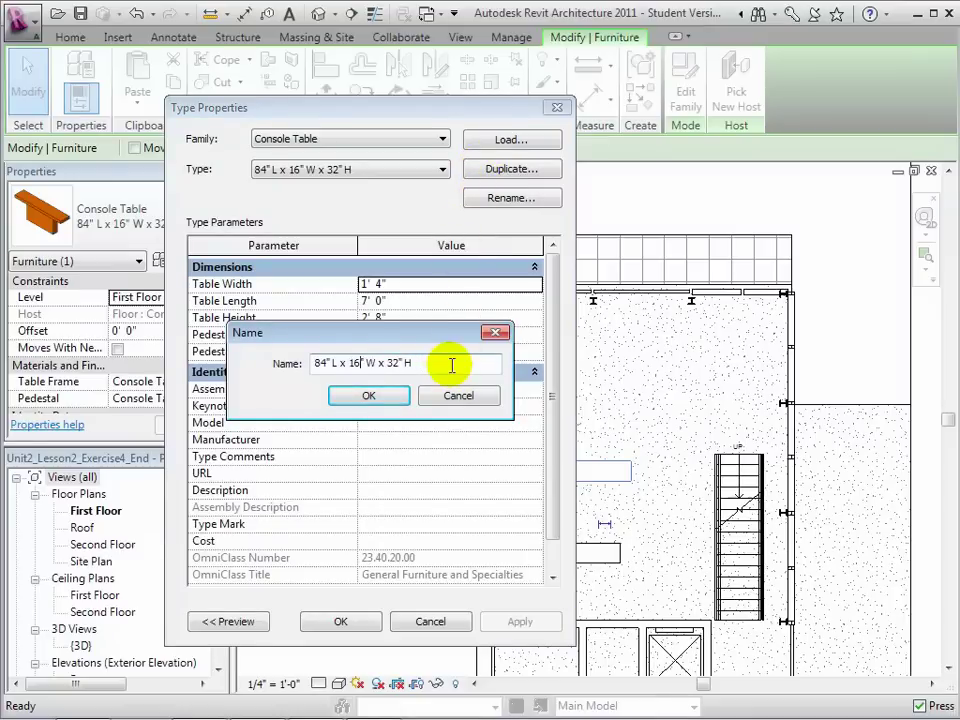
key("BackSpace")
key("BackSpace")
type("84")
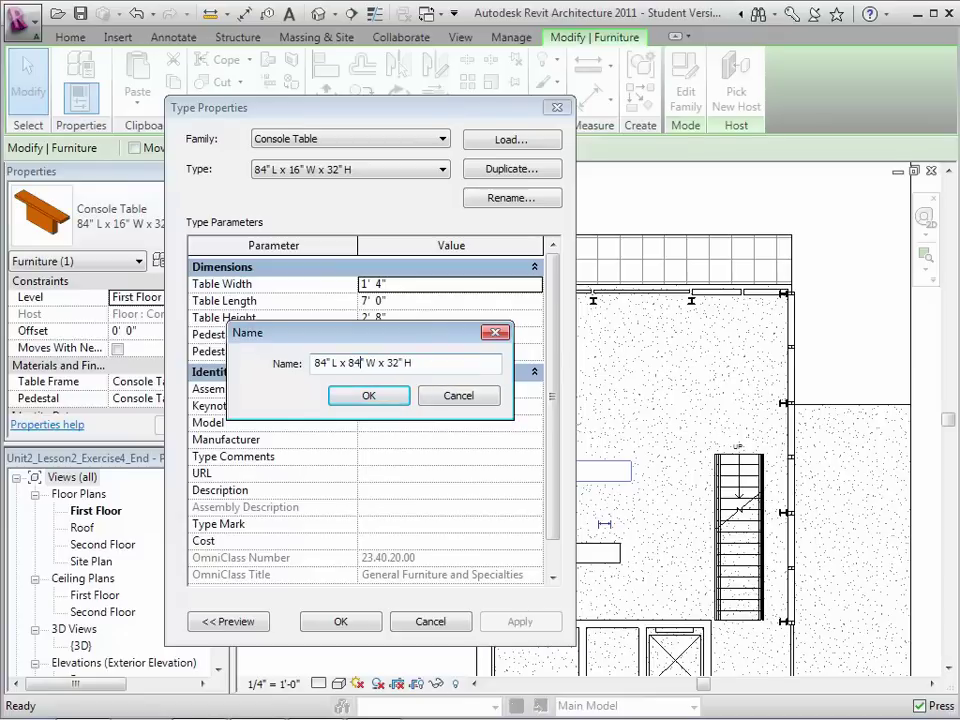
key("Return")
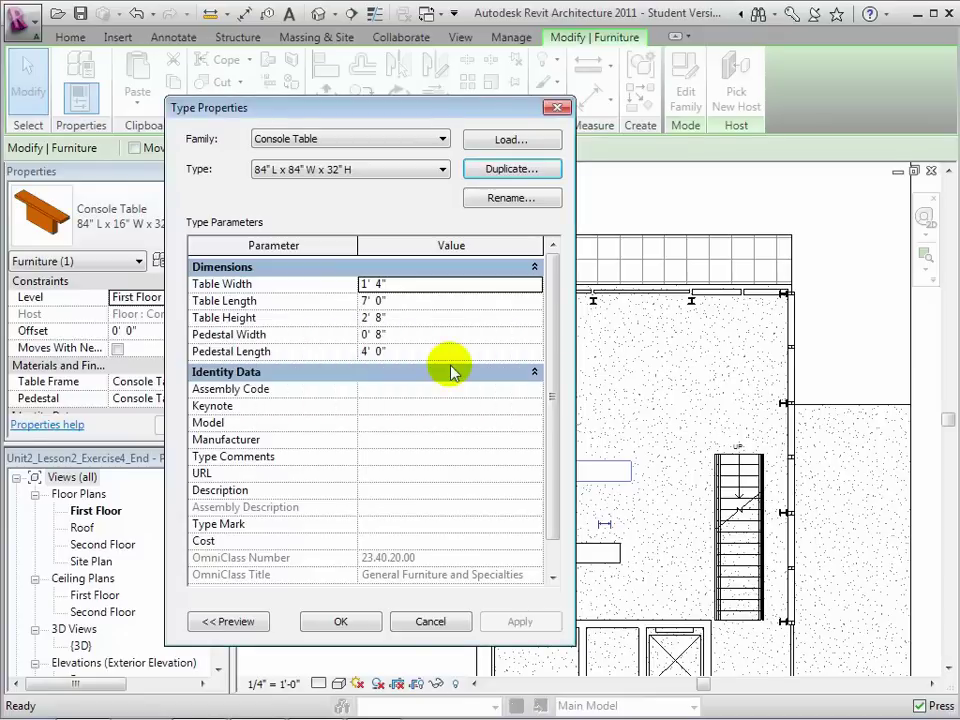
Set the new type's Table Width to 84" and apply it to the upper console table.
left_click(395, 284)
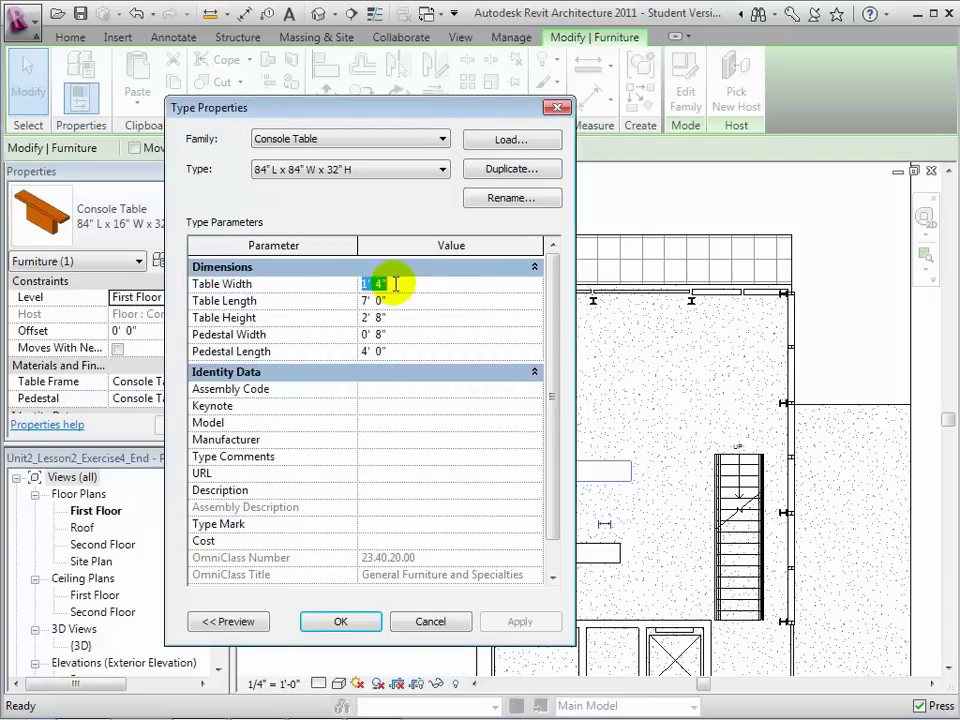
type("84\"")
key("Return")
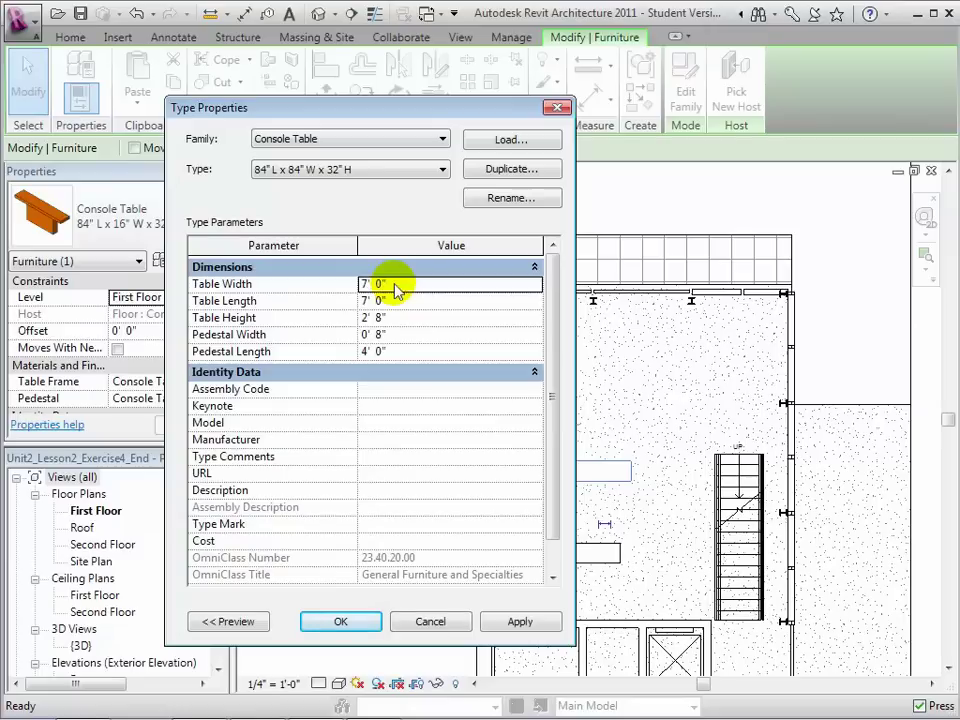
left_click(340, 622)
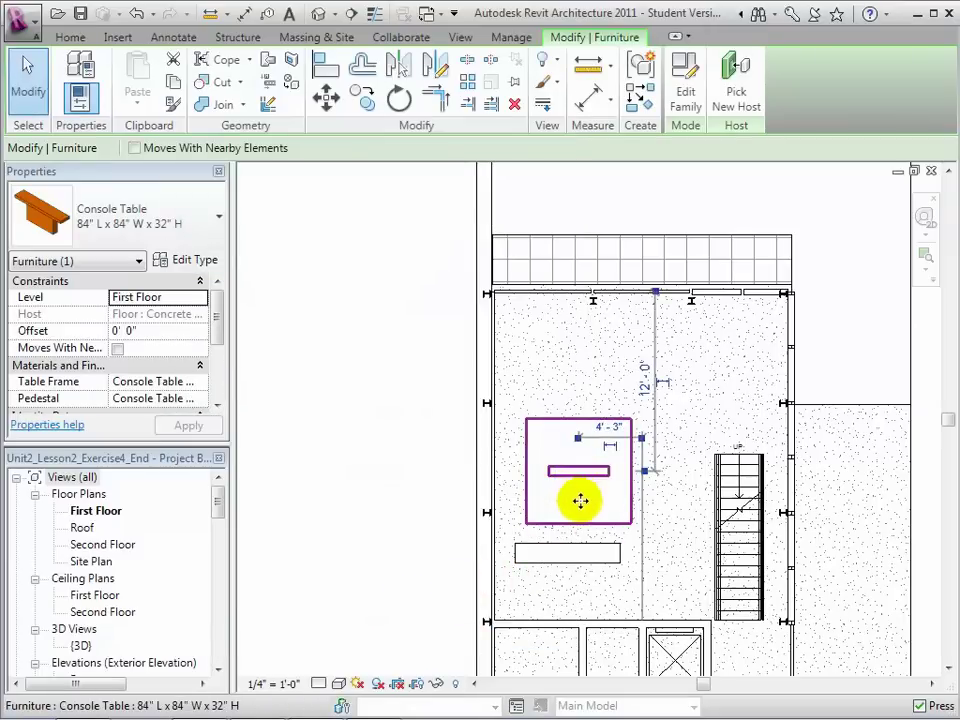
key("Escape")
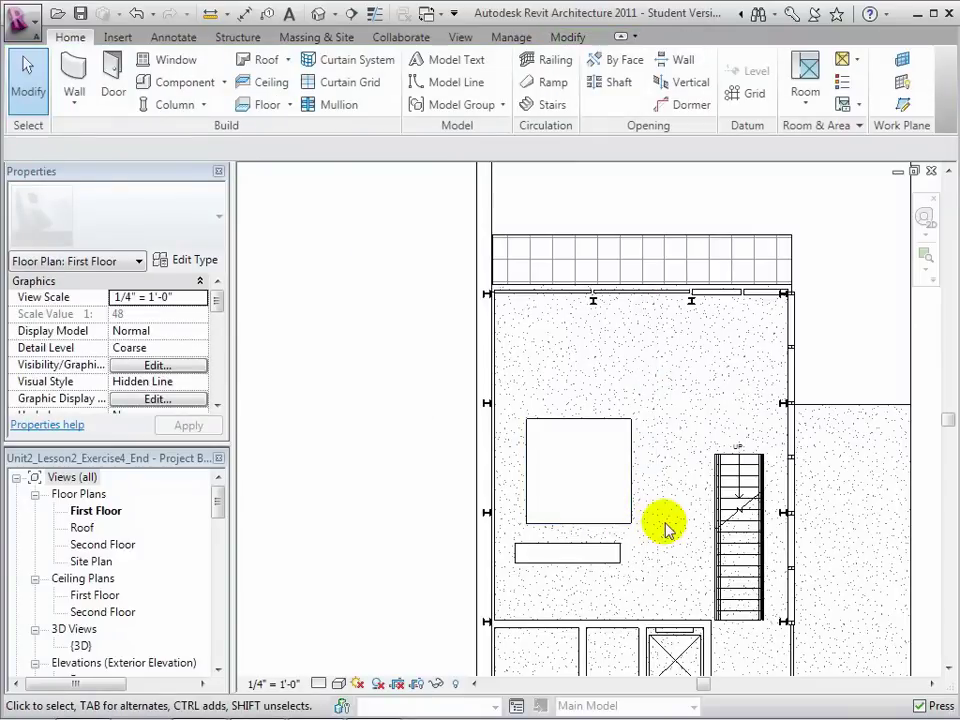
Review which Console Table types are available for the large square table, keeping its current type.
left_click(624, 512)
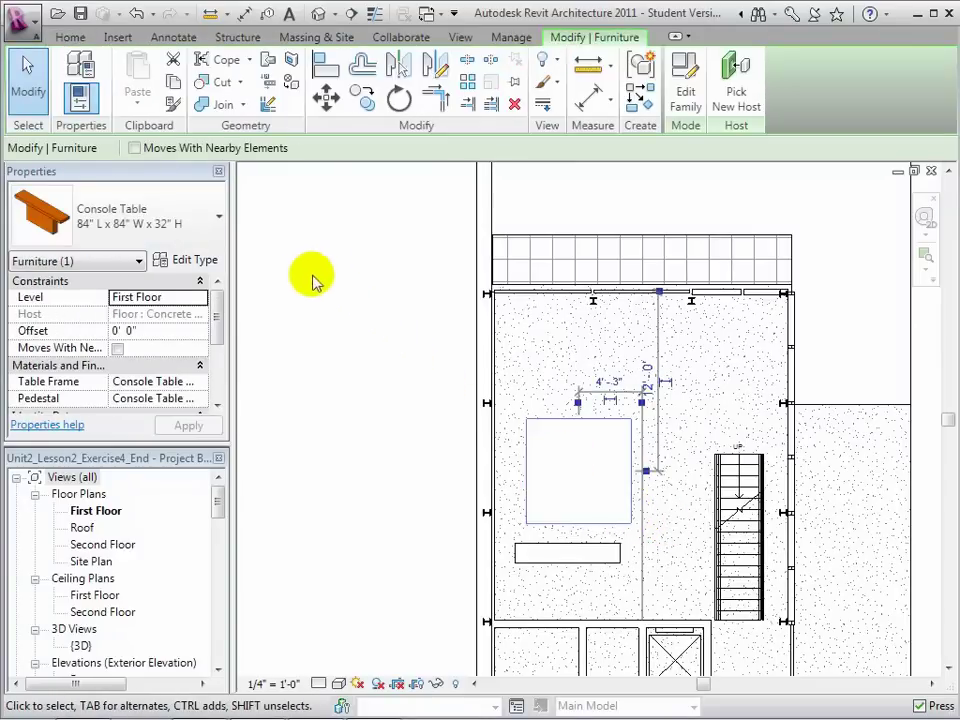
left_click(212, 224)
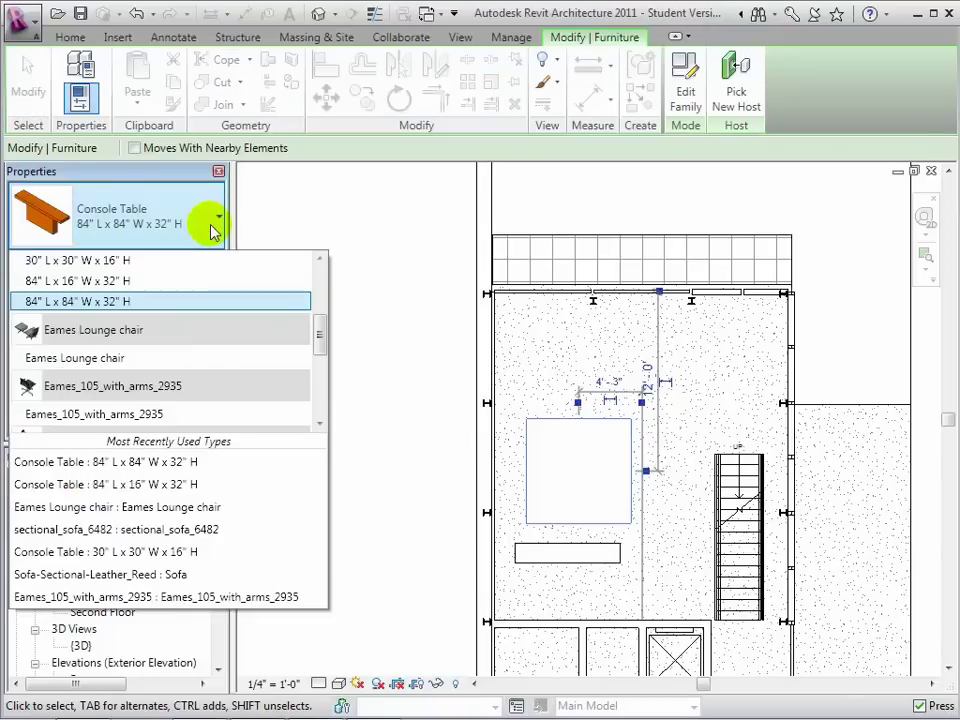
left_click_drag(321, 332, 322, 322)
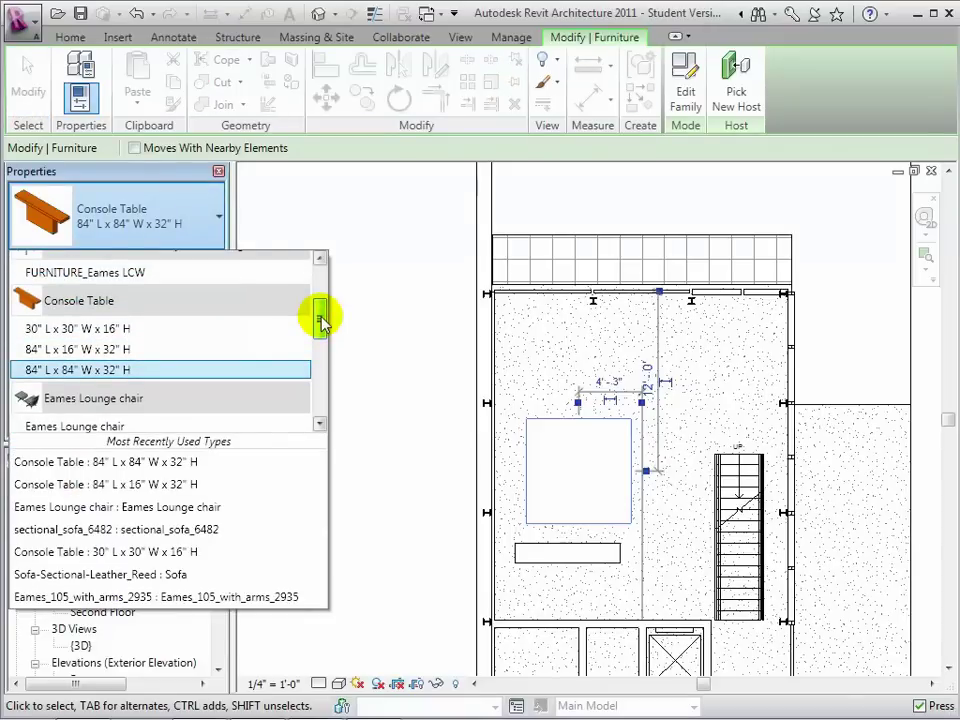
left_click(390, 378)
left_click(390, 380)
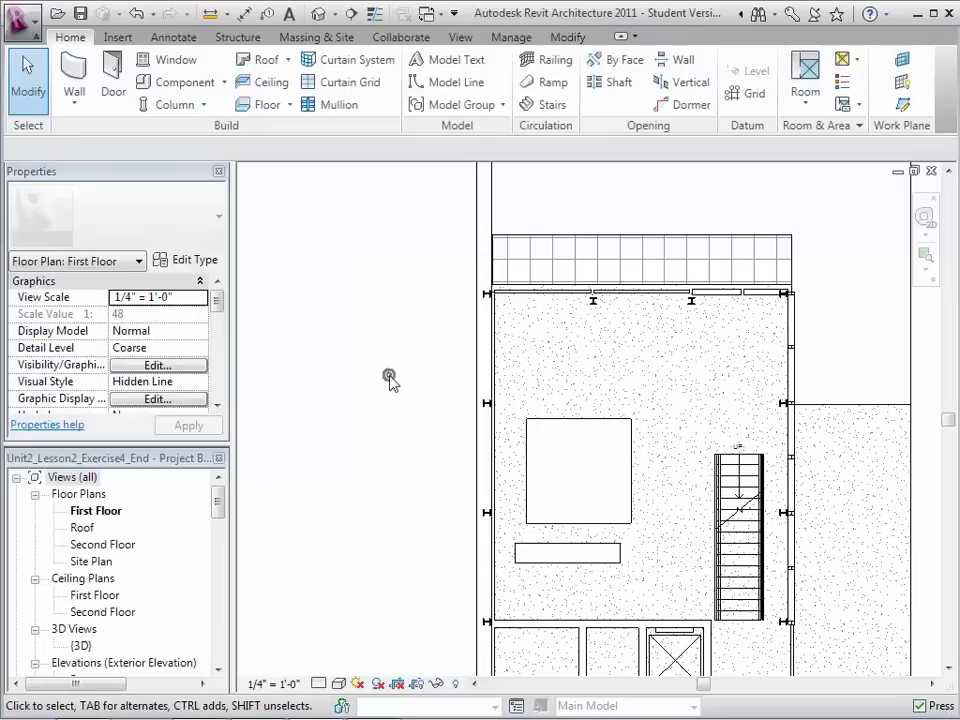